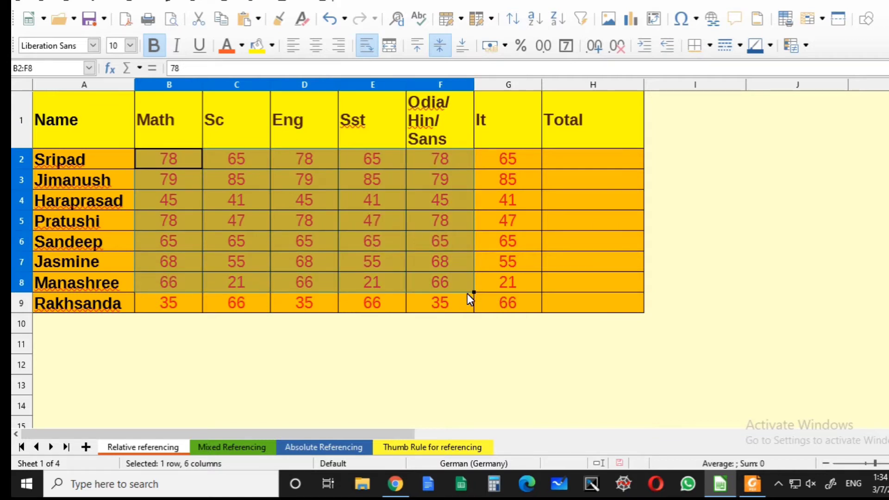
left_click(513, 286)
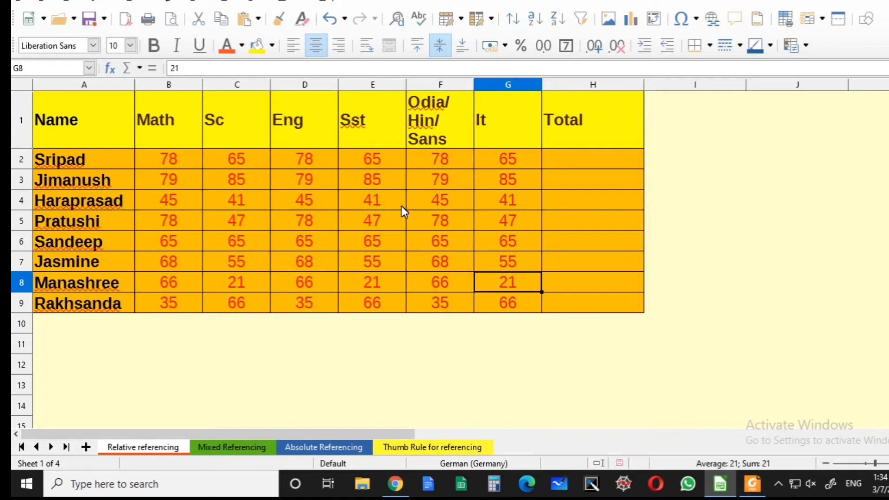
left_click(188, 165)
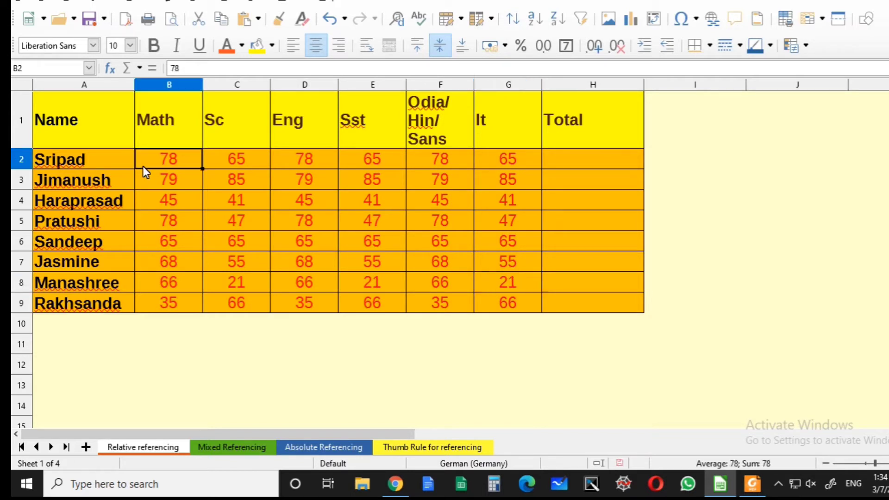
left_click_drag(157, 166, 486, 310)
left_click(485, 309)
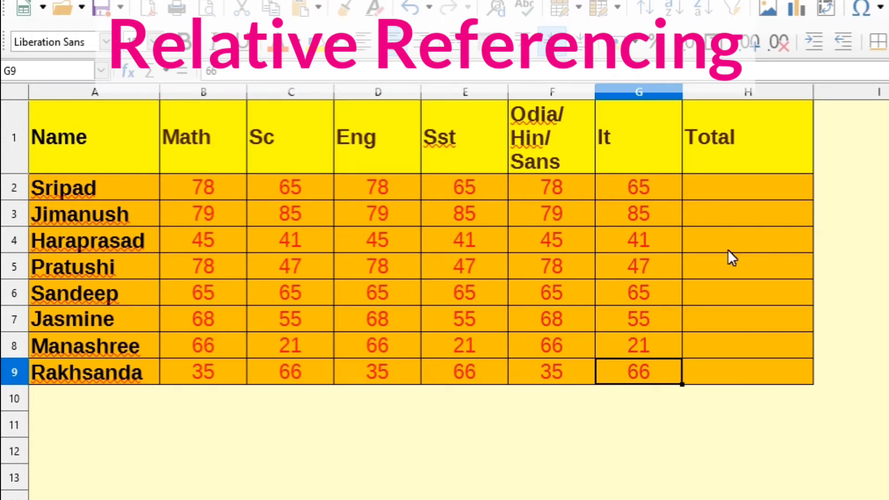
Step: Enter the formula =SUM(B2:G2) in H2 to total the first student's marks
left_click(749, 191)
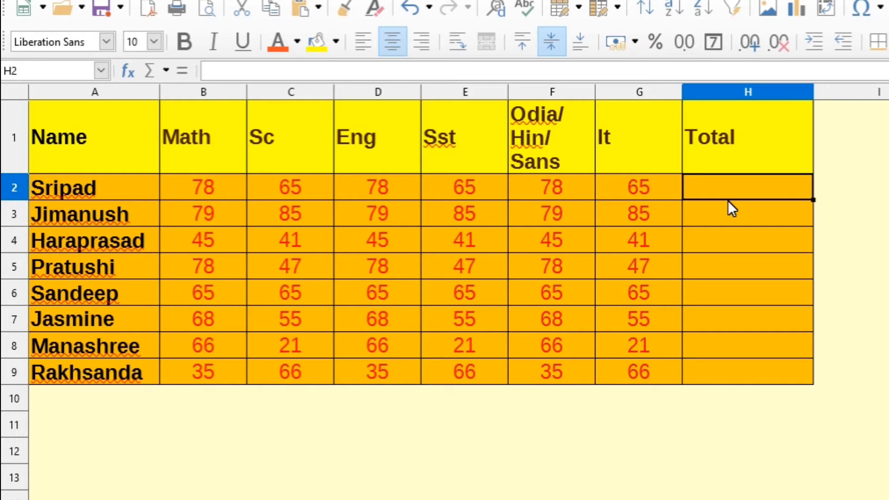
type("=sum(")
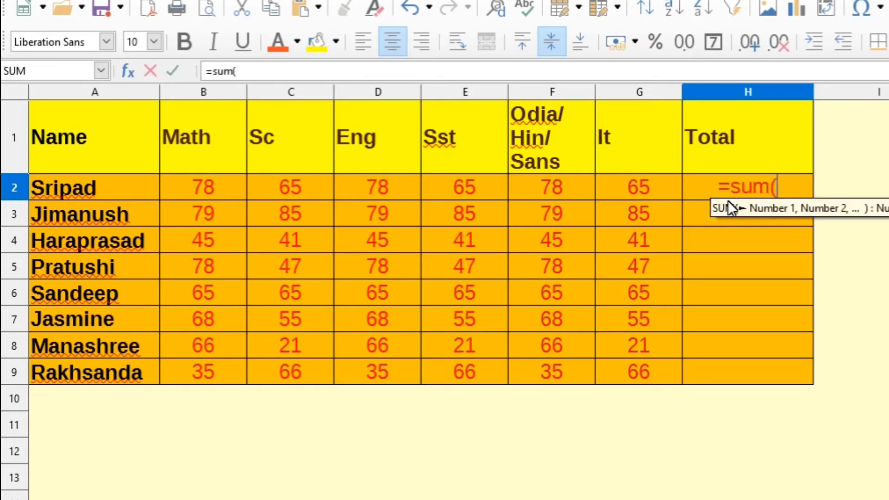
left_click(200, 185)
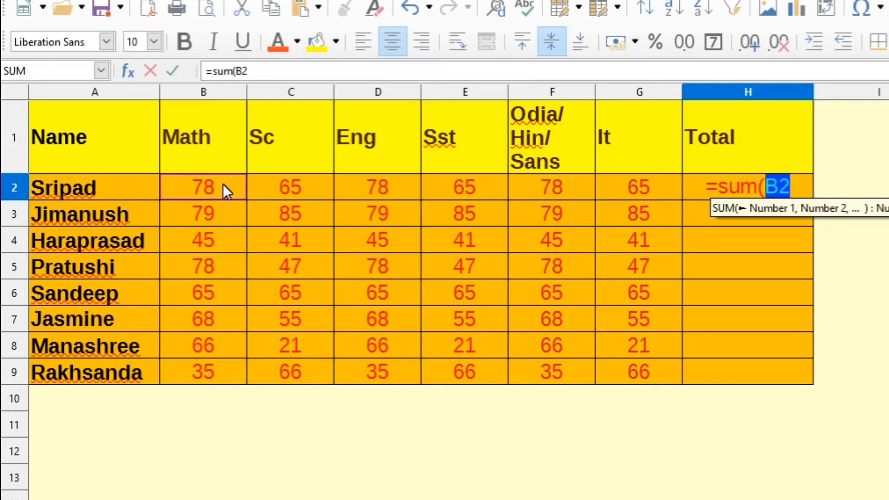
type(":")
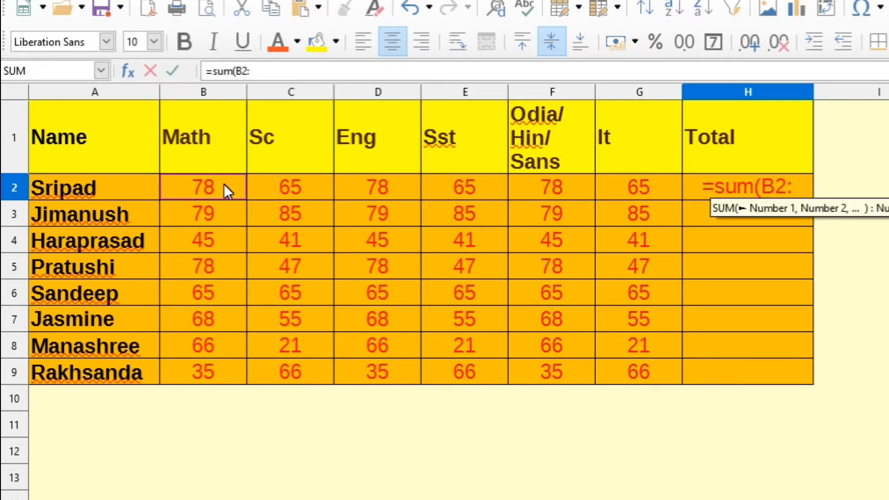
type("g2)")
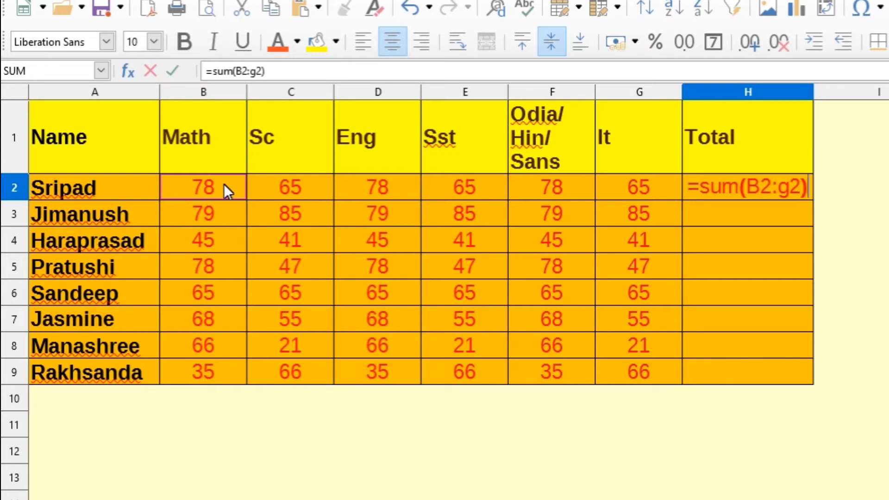
key("Return")
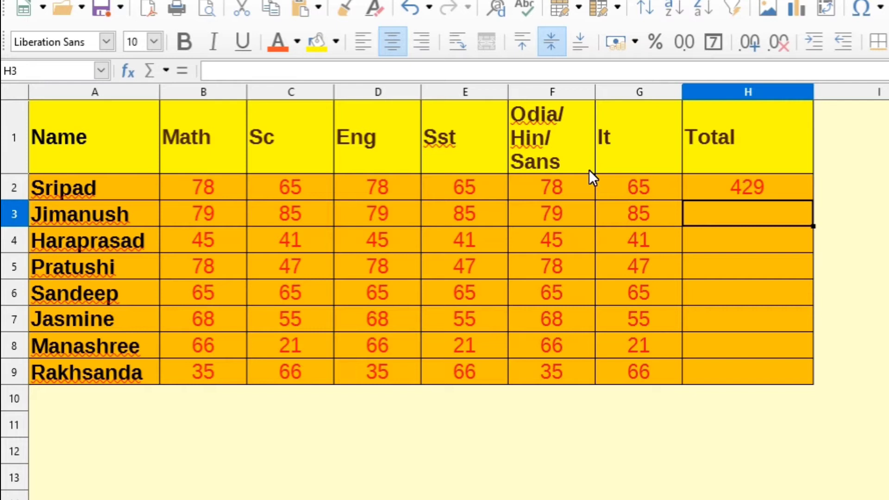
left_click(749, 184)
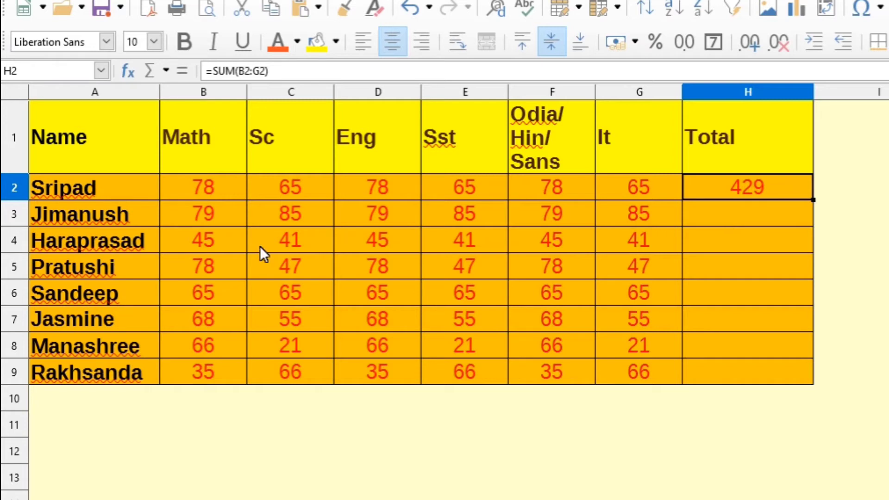
left_click(718, 220)
type("=")
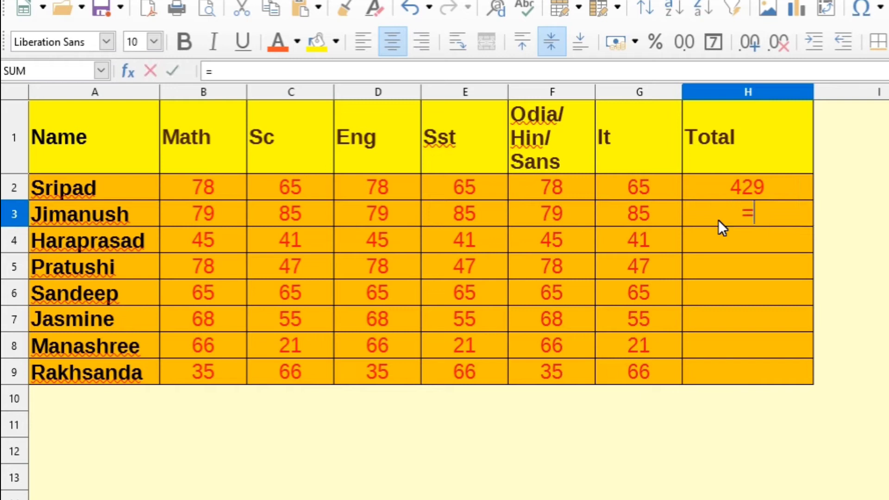
type("sum")
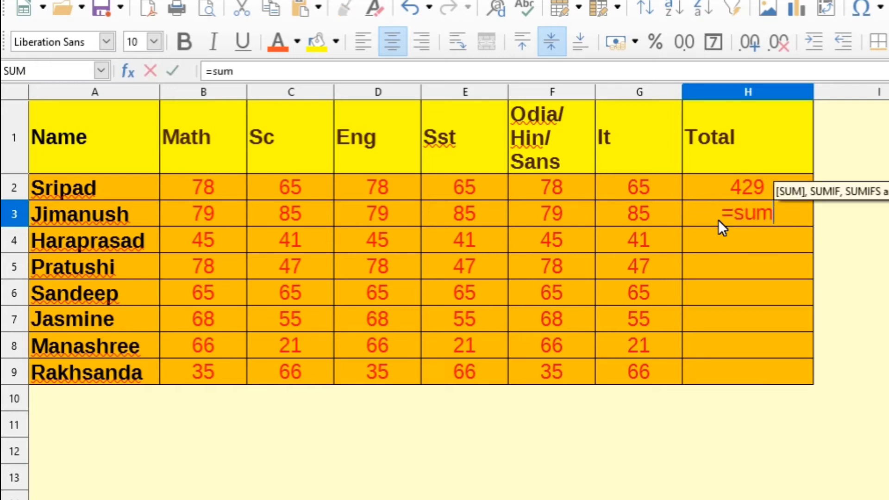
key("BackSpace")
key("BackSpace")
key("BackSpace")
key("BackSpace")
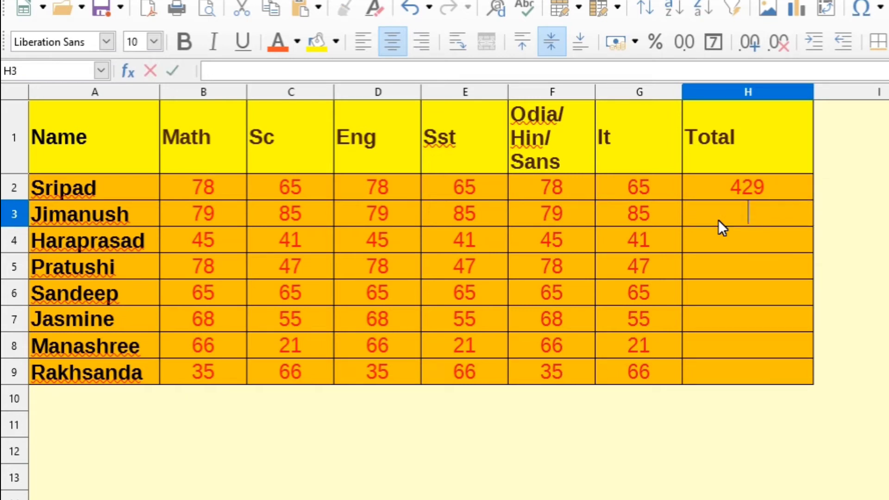
Step: Review the SUM formula in H2 and fill it down the Total column through H9
left_click(755, 183)
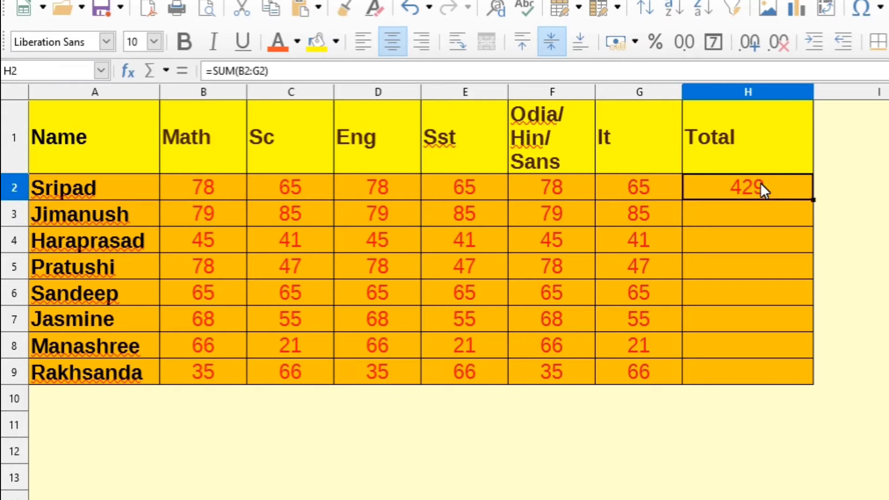
double_click(761, 183)
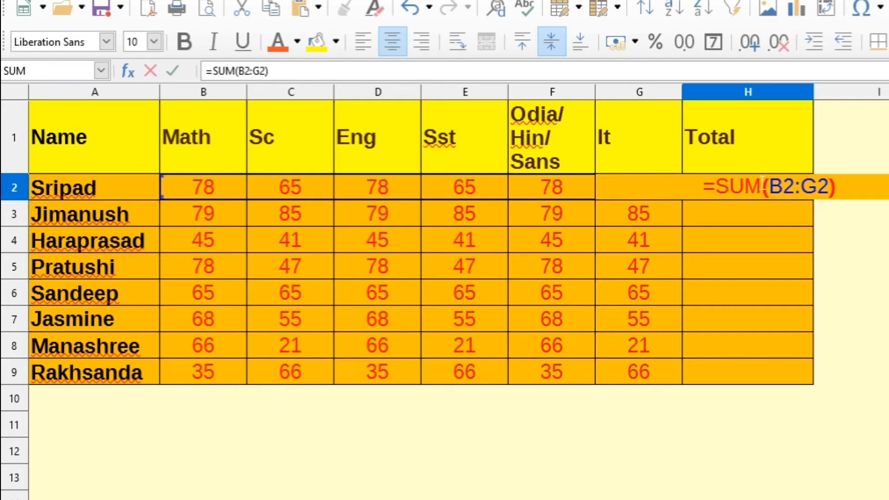
key("Return")
left_click(791, 195)
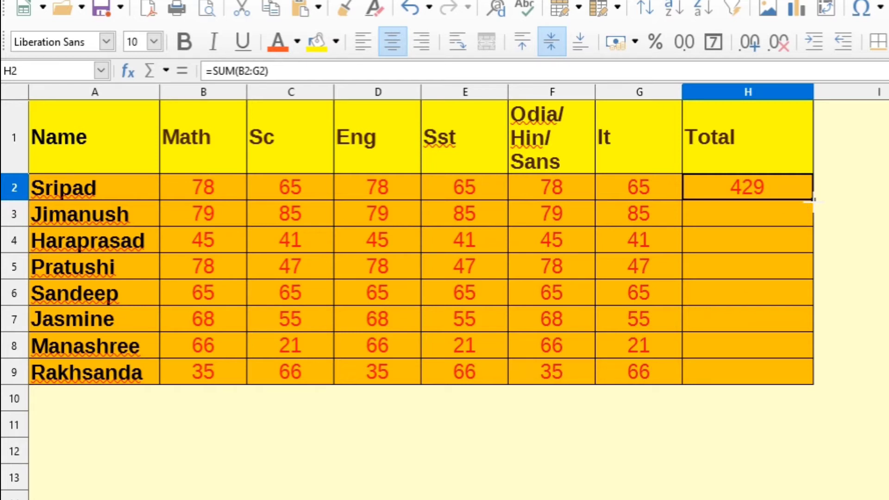
left_click_drag(813, 201, 808, 380)
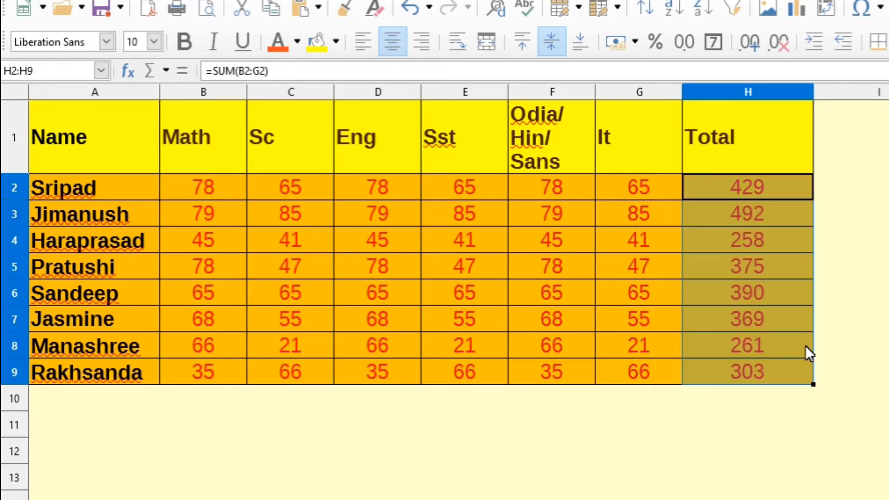
Step: Examine how the cell references change in the Total formulas, checking H5, H2, H3, H4 and H9
left_click(774, 269)
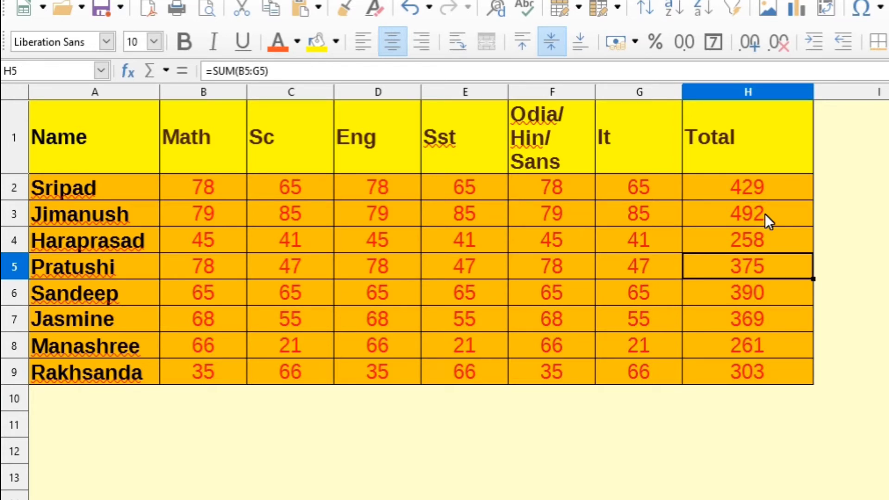
double_click(766, 187)
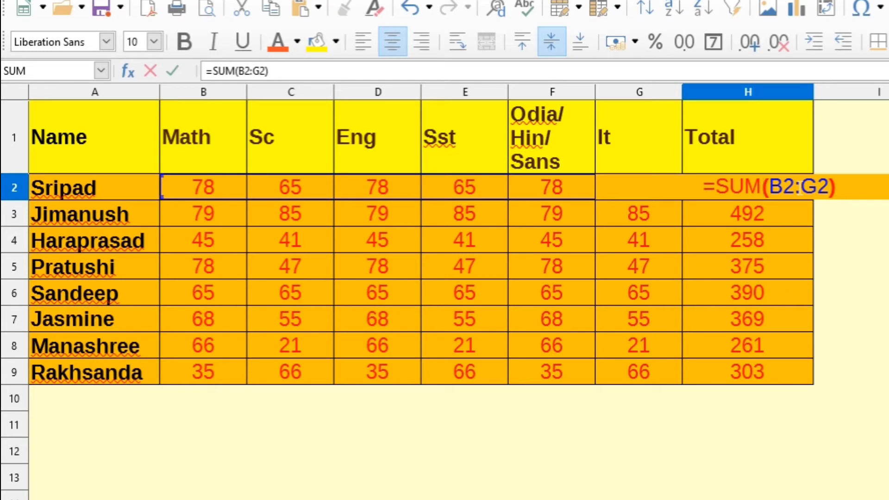
key("Escape")
left_click(795, 224)
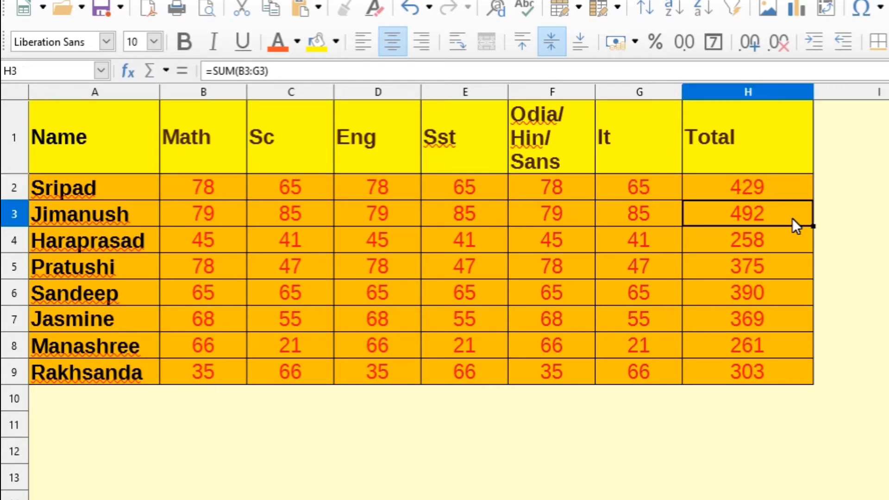
double_click(790, 225)
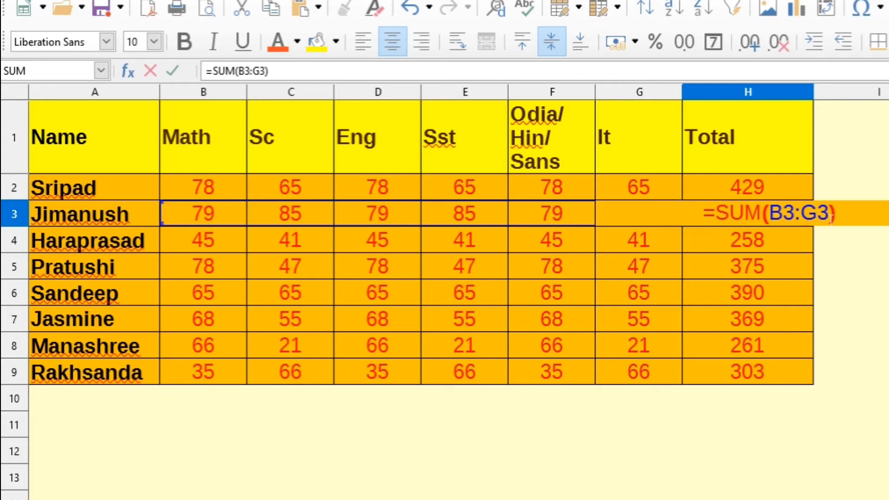
key("Tab")
double_click(773, 239)
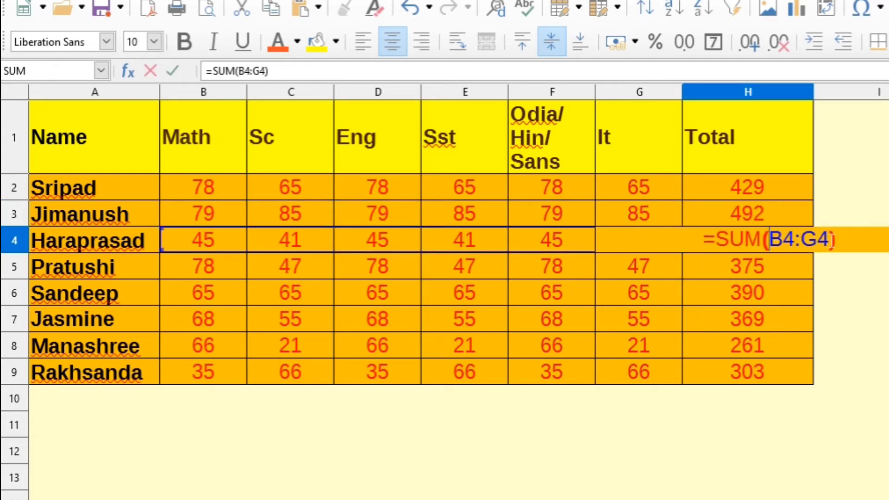
key("Tab")
left_click(764, 379)
double_click(760, 371)
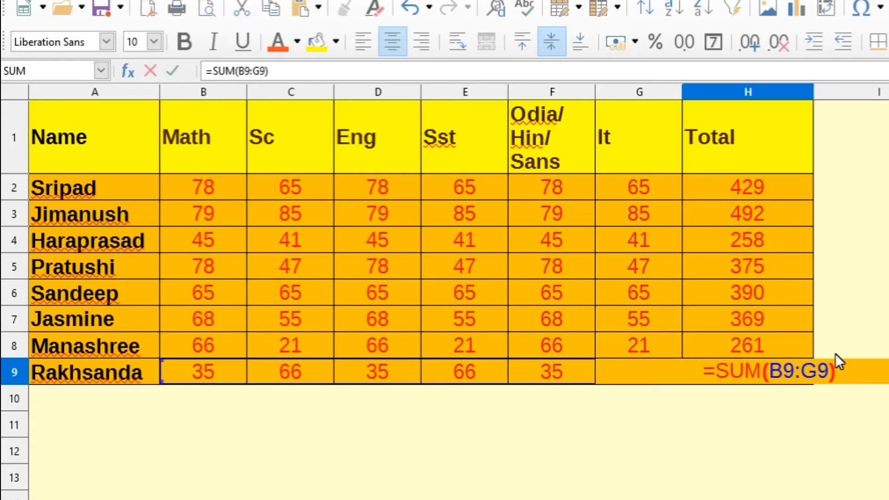
key("Return")
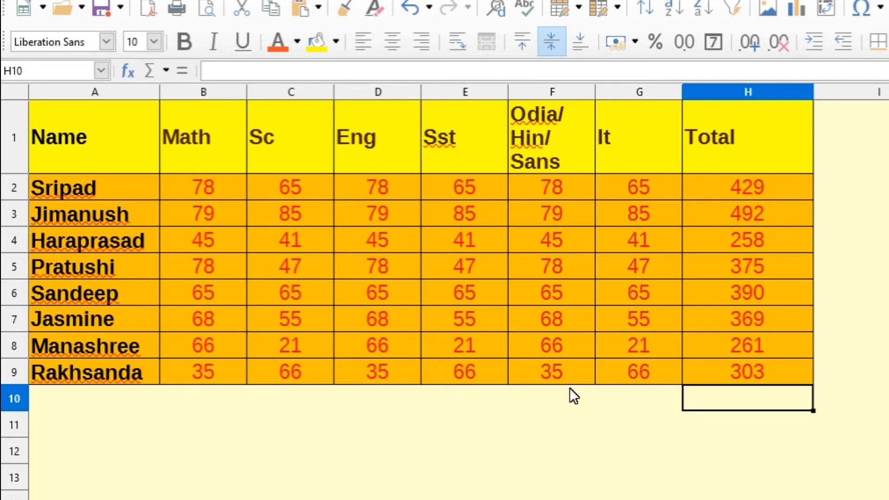
Step: Enter the formula =SUM(B2:B9) in B10 to total the Math column
left_click(183, 407)
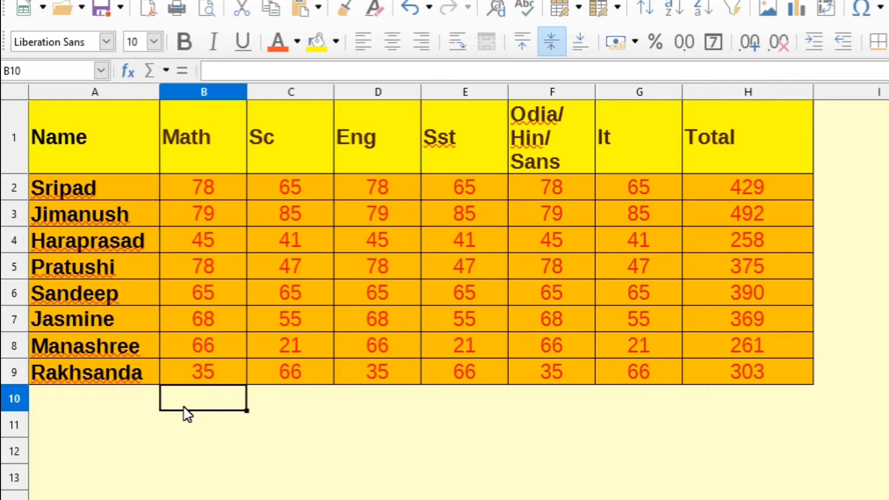
type("=sum")
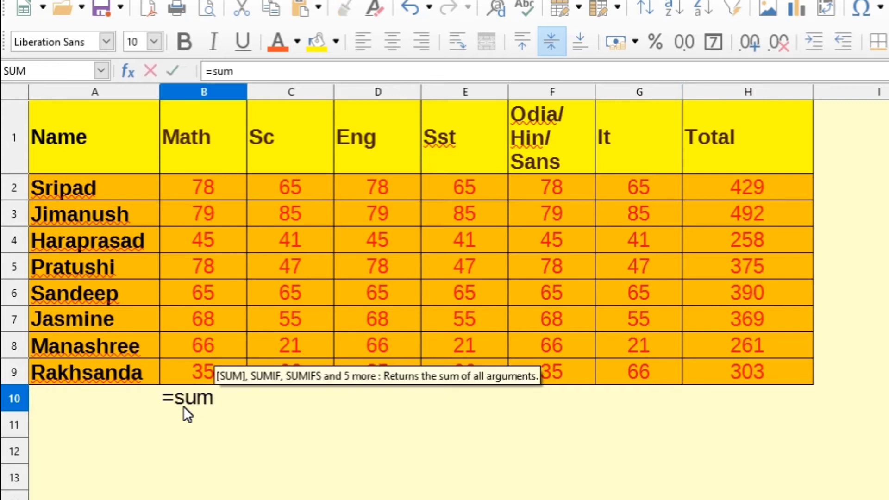
type(")")
key("BackSpace")
type("(")
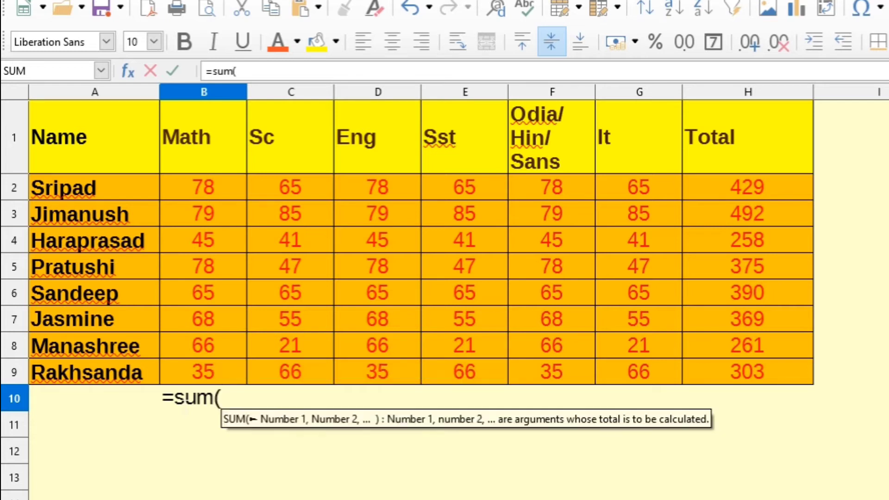
left_click_drag(207, 187, 215, 381)
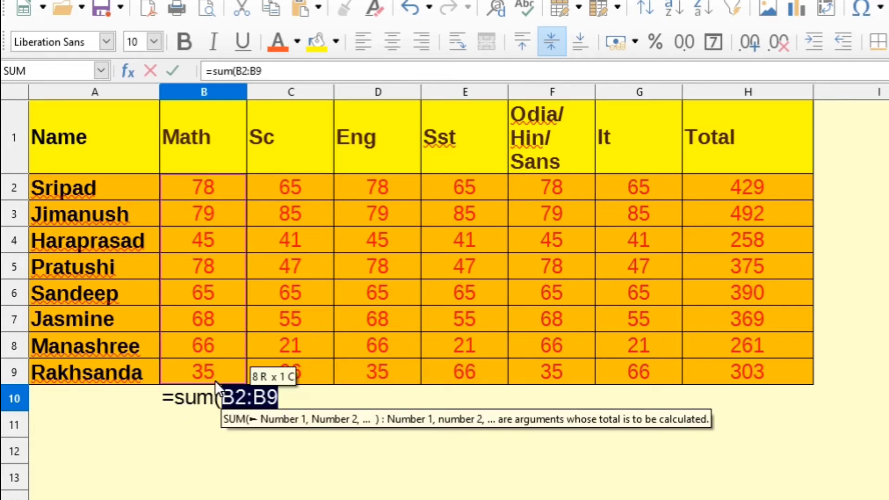
type(")")
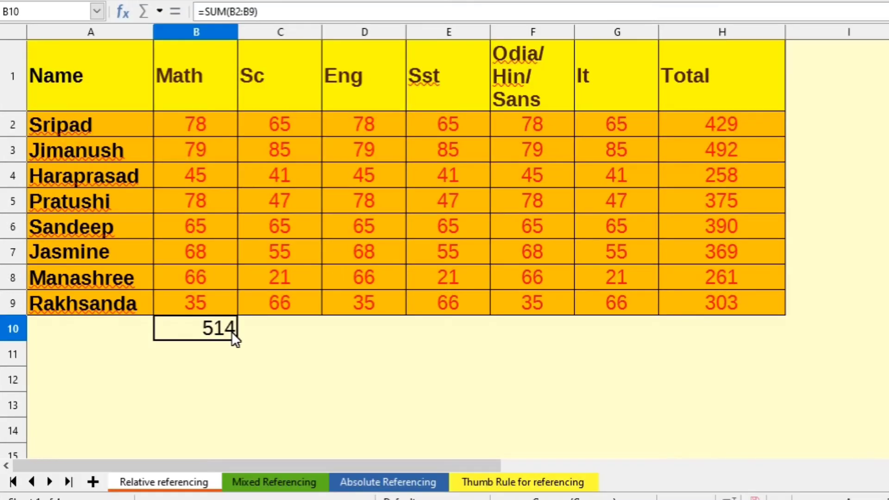
left_click(214, 380)
Step: Fill the column total formula from B10 across row 10 through H10
left_click(220, 330)
left_click_drag(238, 341, 730, 340)
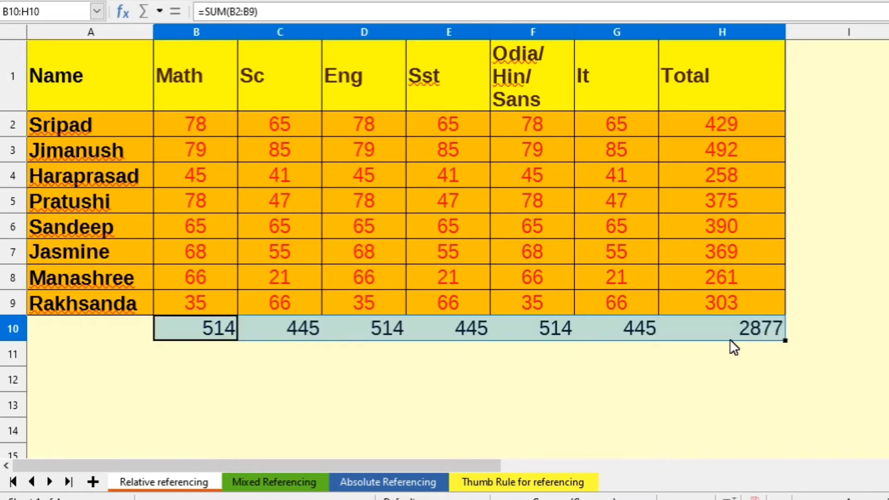
left_click(577, 371)
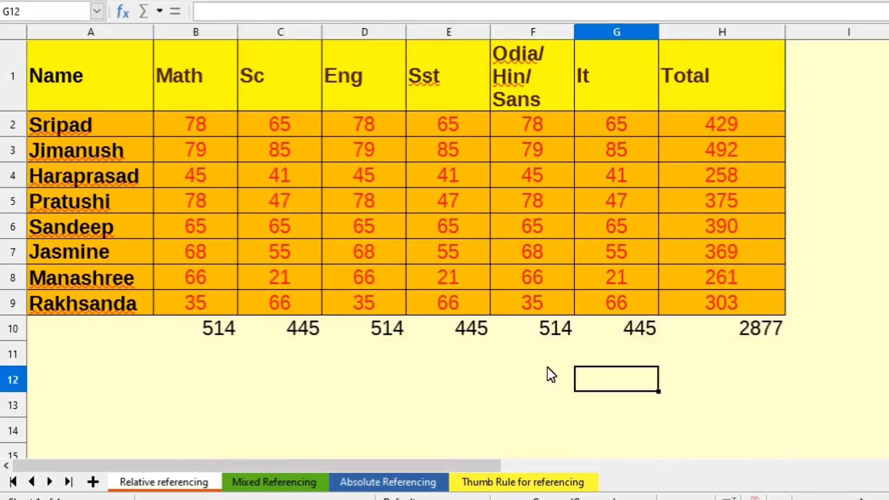
Step: Examine the column references in the row 10 formulas, checking B10, C10 and D10
left_click(213, 332)
double_click(213, 331)
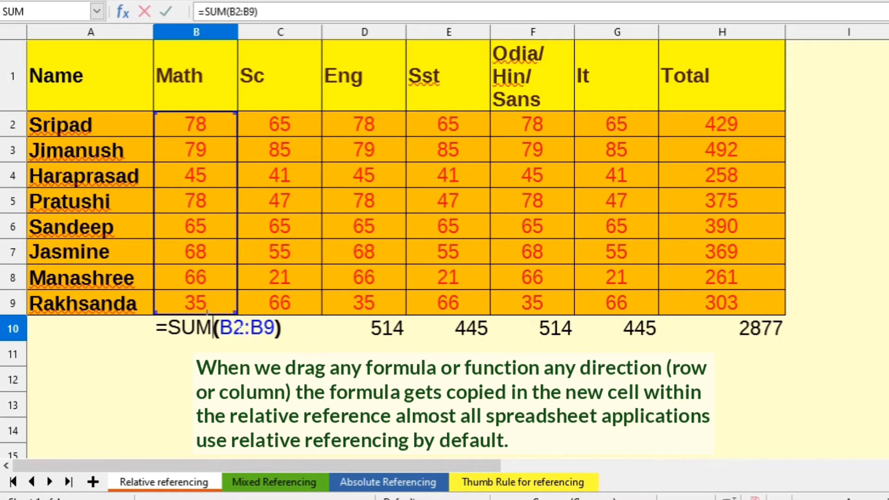
left_click(277, 334)
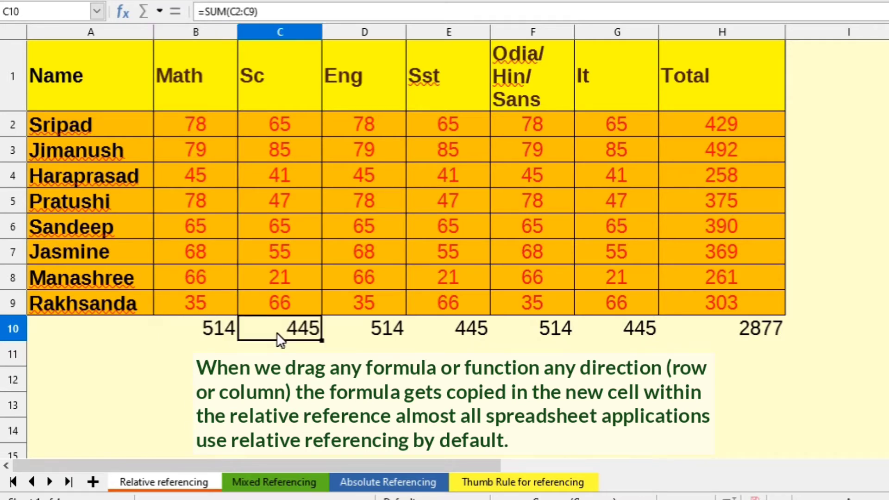
double_click(277, 334)
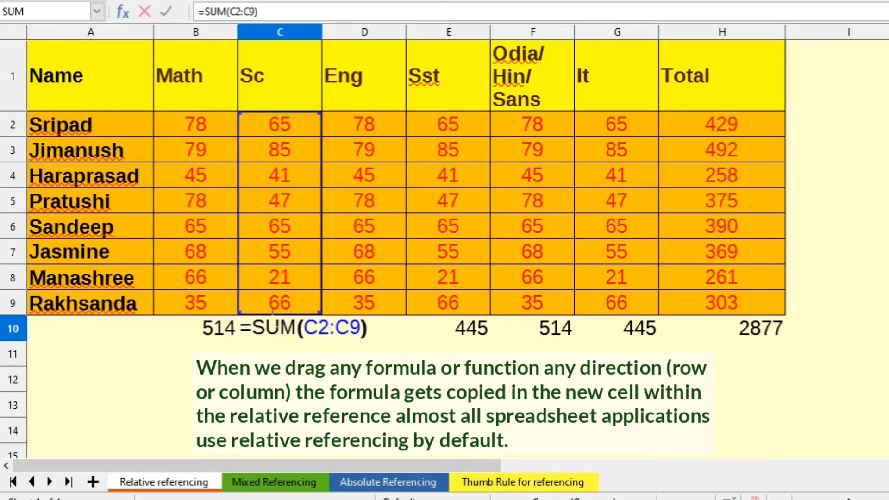
left_click(410, 334)
left_click(391, 337)
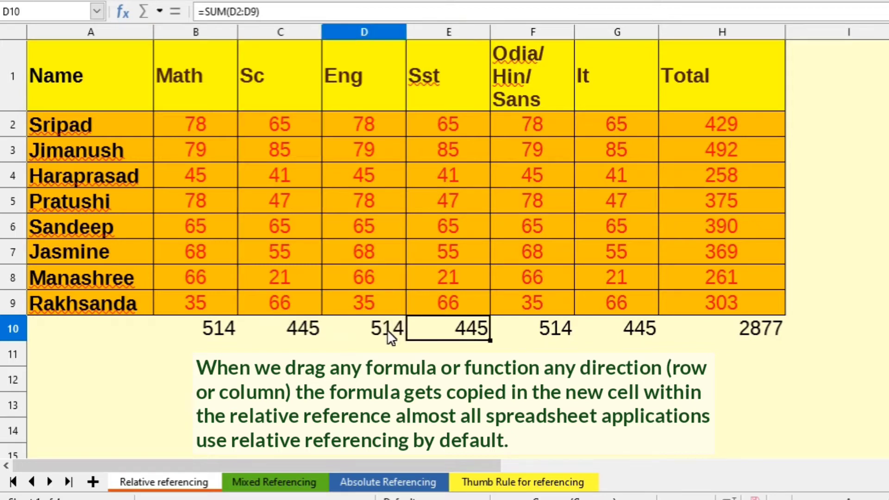
Step: Check the sum range in the D10 formula and open the Mixed Referencing sheet
double_click(390, 337)
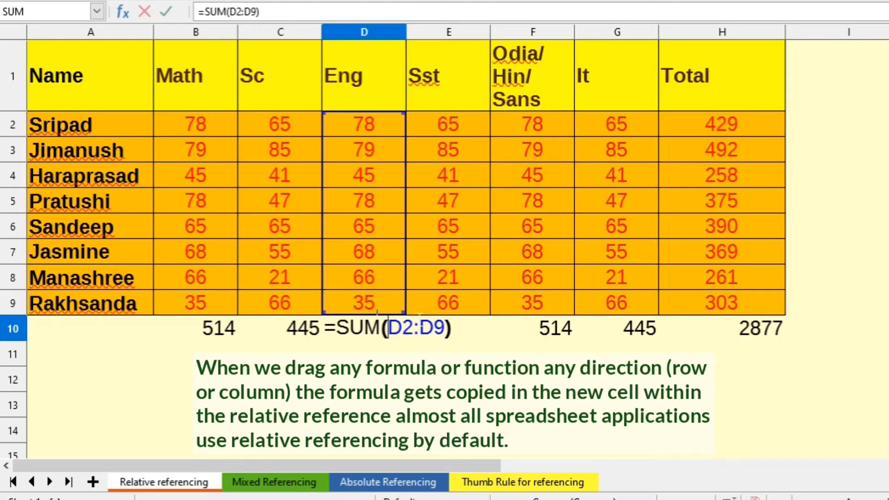
key("Tab")
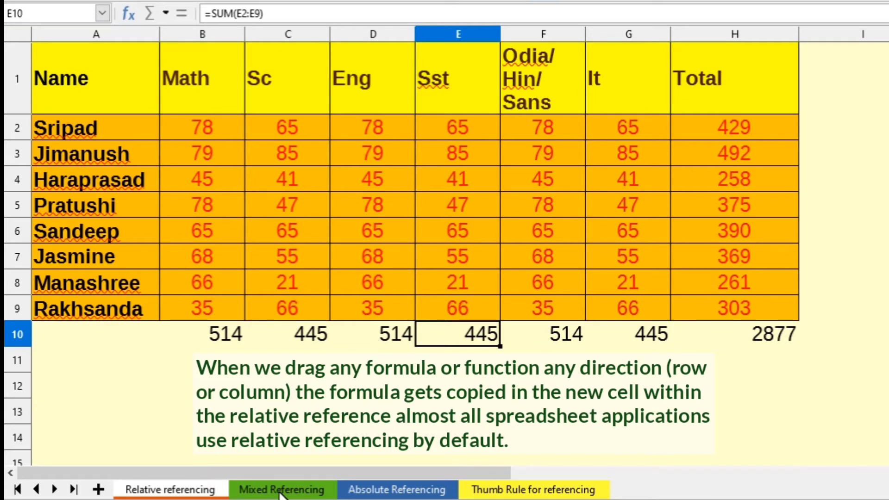
left_click(279, 493)
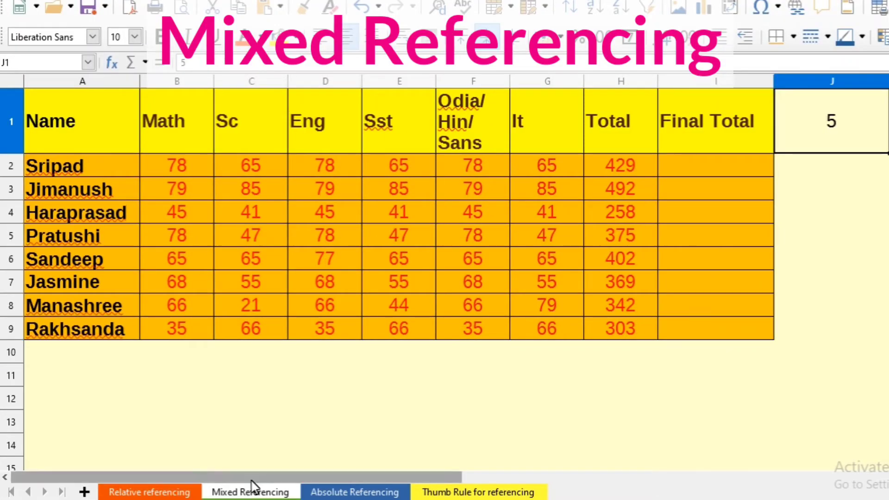
left_click(280, 404)
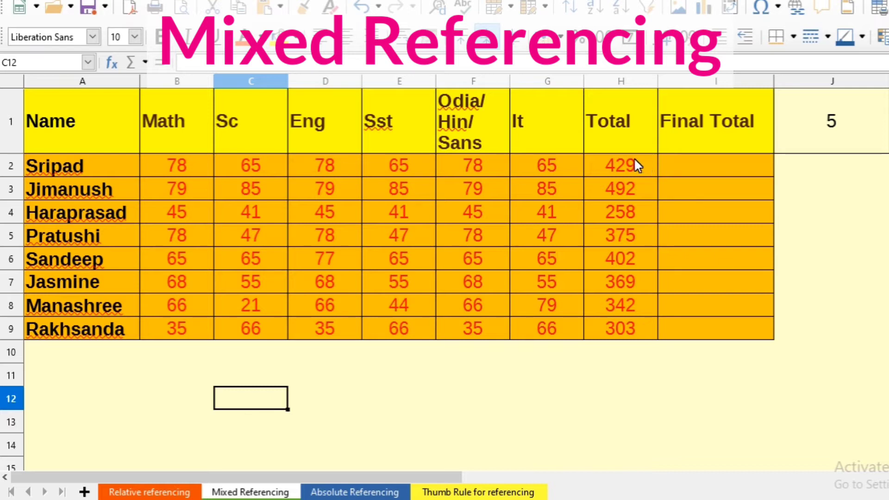
left_click(180, 491)
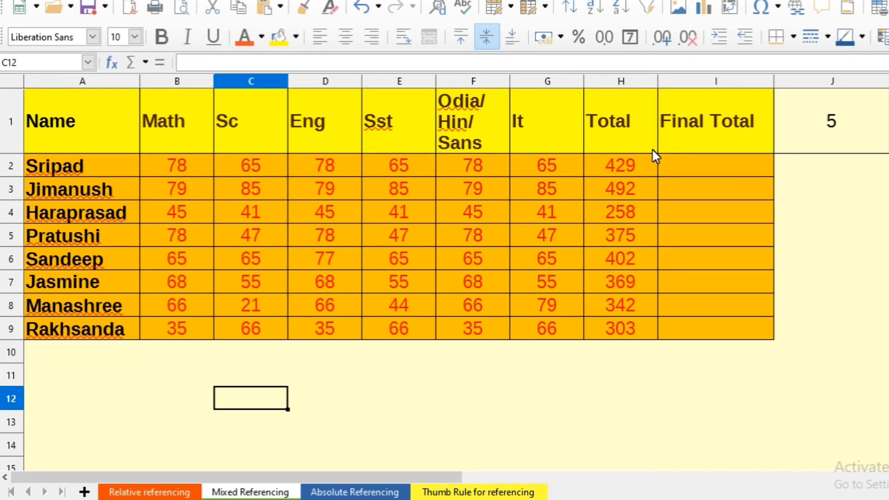
Step: Examine the formulas in the Total column from H2 to H9 and the grace mark in J1
left_click(643, 166)
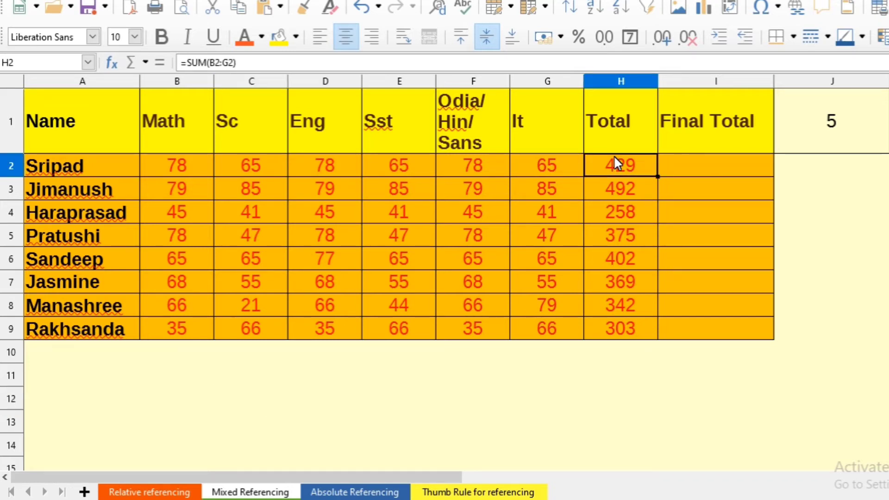
left_click(623, 188)
left_click(624, 231)
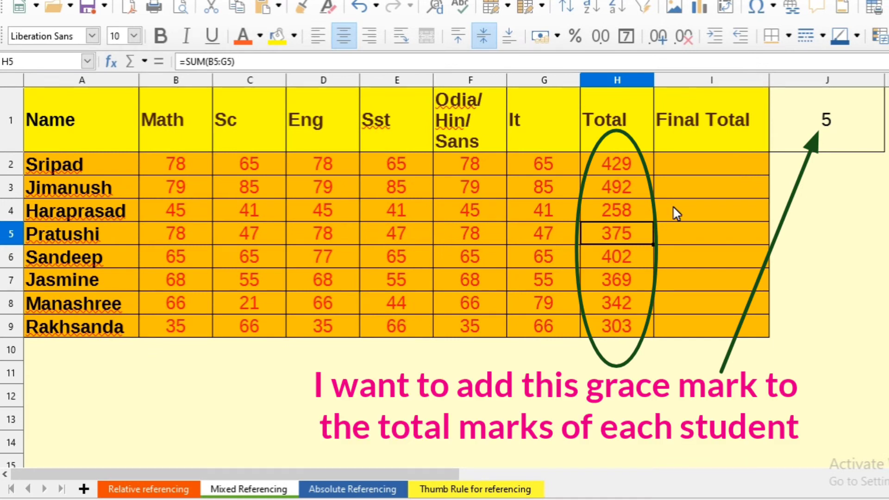
left_click(624, 180)
left_click(621, 208)
left_click(621, 230)
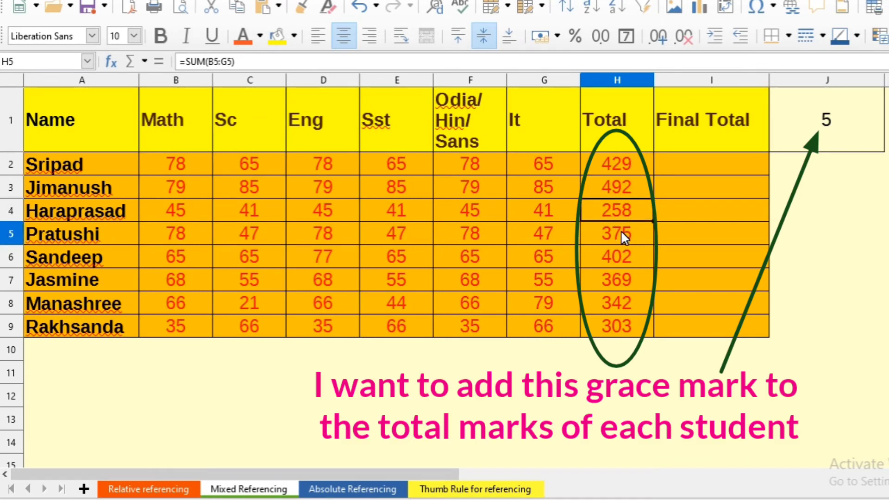
left_click(623, 263)
left_click(841, 134)
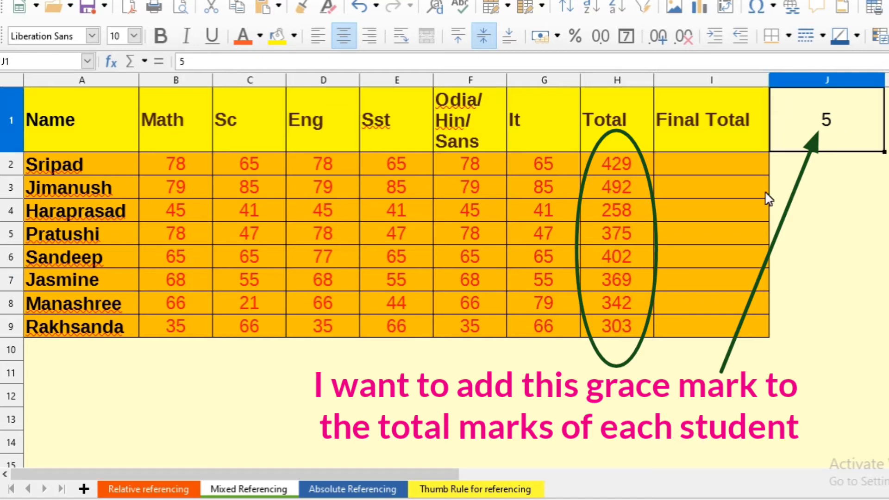
left_click(604, 284)
key("Down")
key("Down")
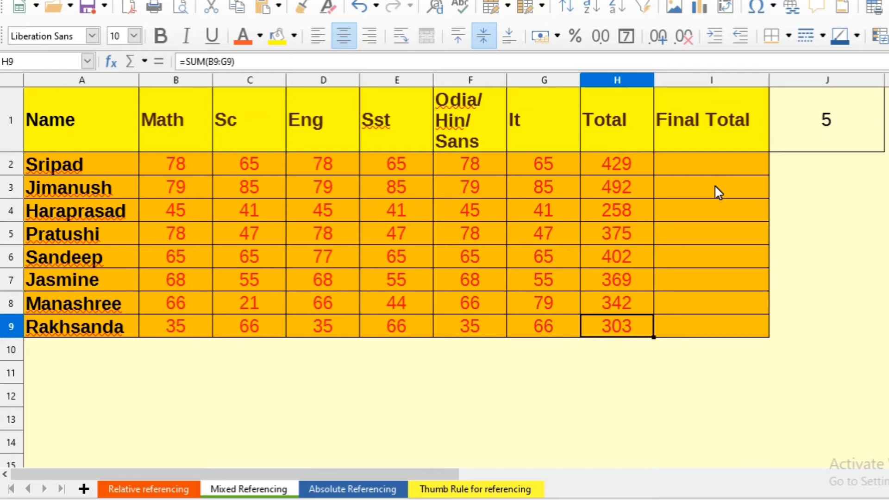
Step: Enter the formula =H2+J1 in I2 to add the grace mark to the first student's total
left_click(715, 167)
left_click(630, 170)
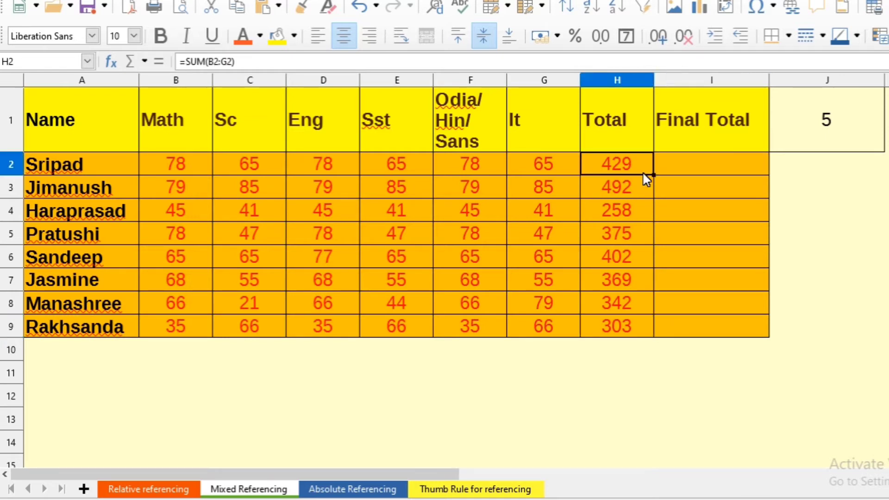
left_click(834, 97)
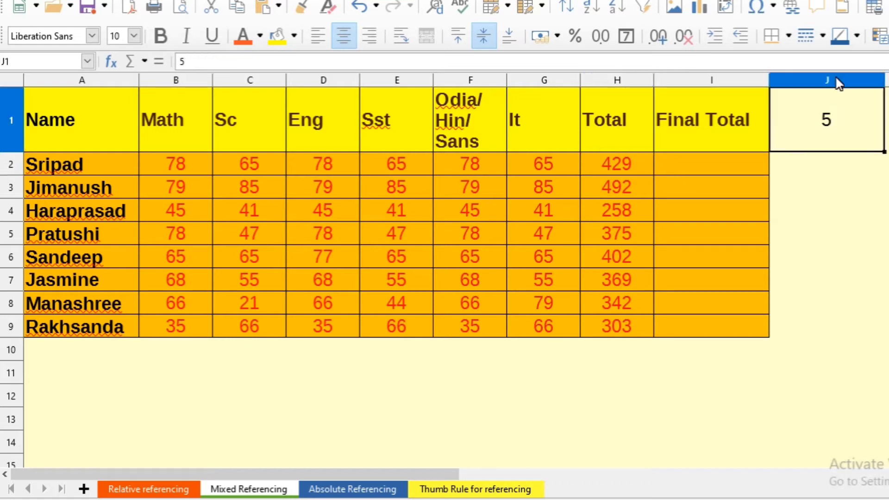
left_click(726, 170)
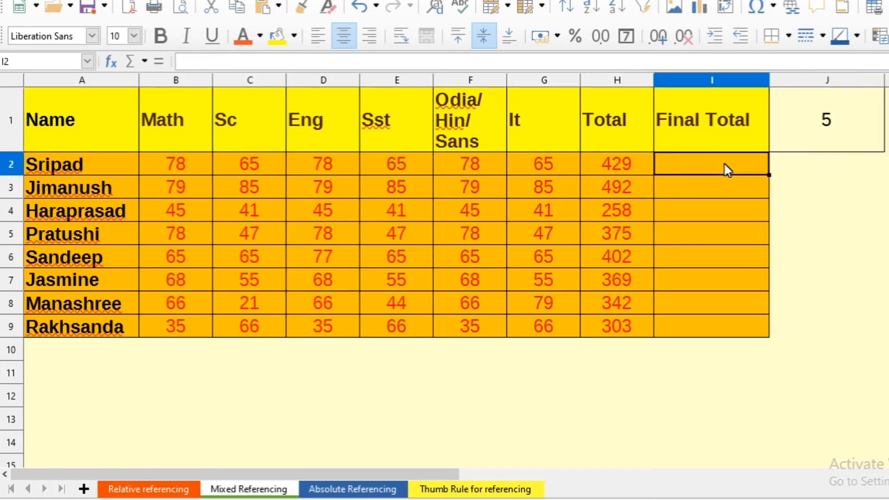
type("=")
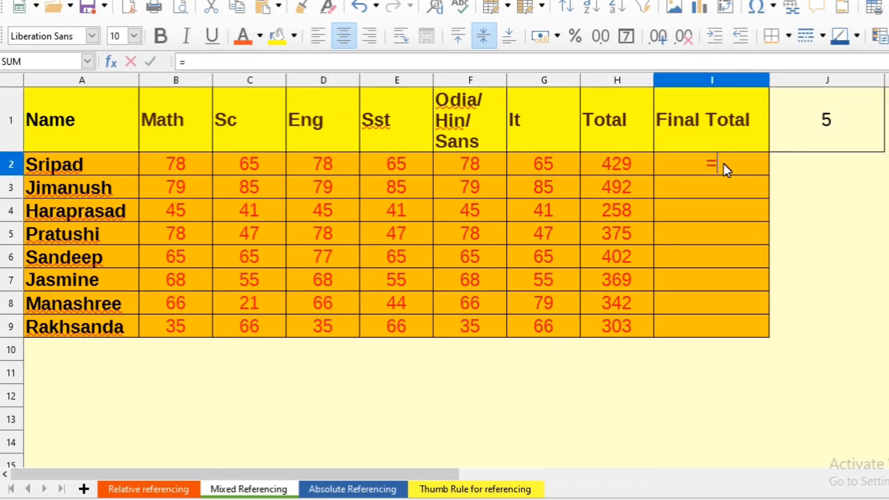
type("h2+j1")
key("Return")
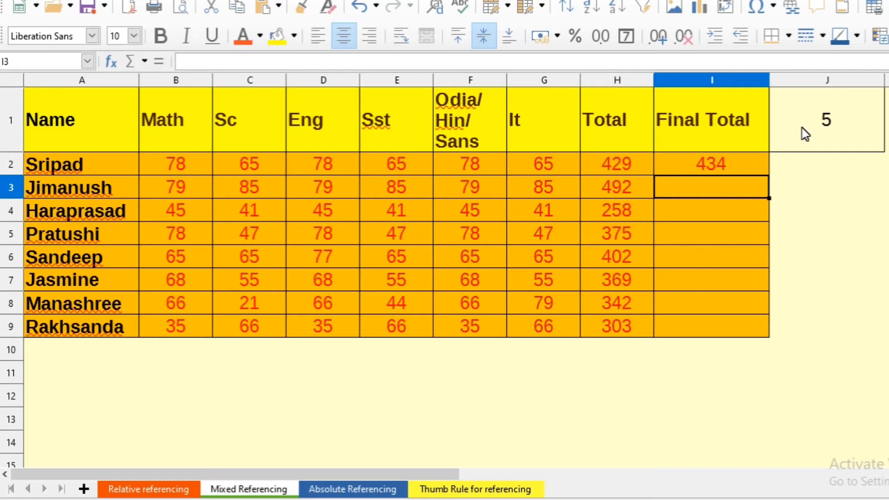
Step: Fill the Final Total formula from I2 down through I9
left_click(717, 172)
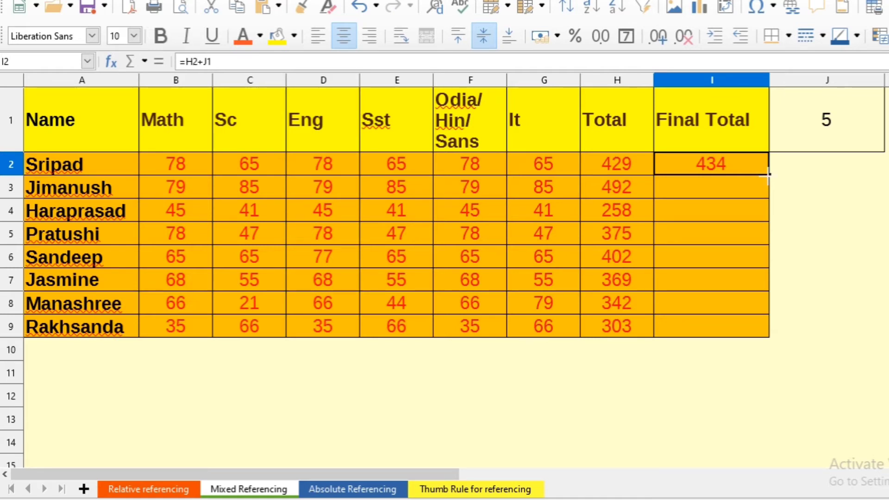
left_click_drag(767, 175, 766, 197)
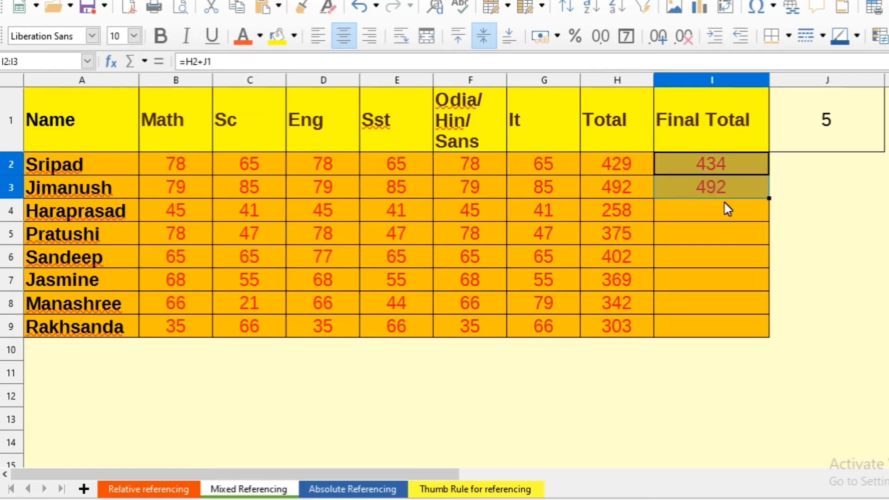
left_click(710, 192)
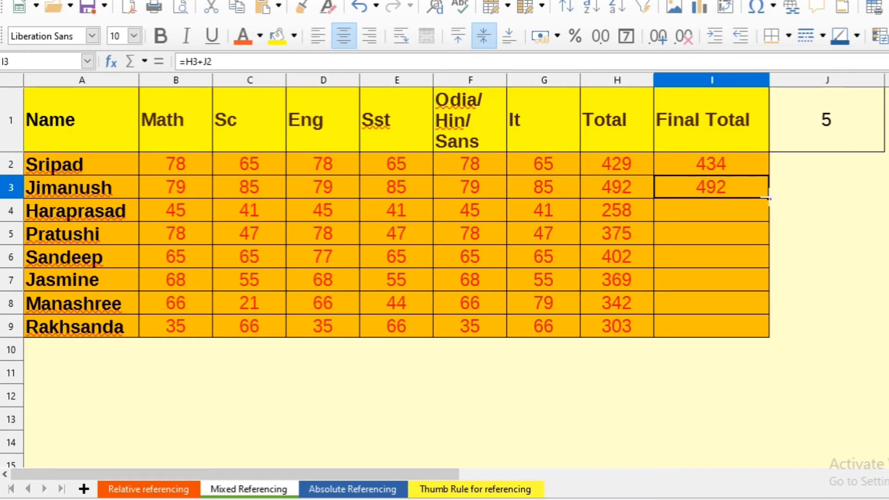
left_click_drag(769, 199, 765, 224)
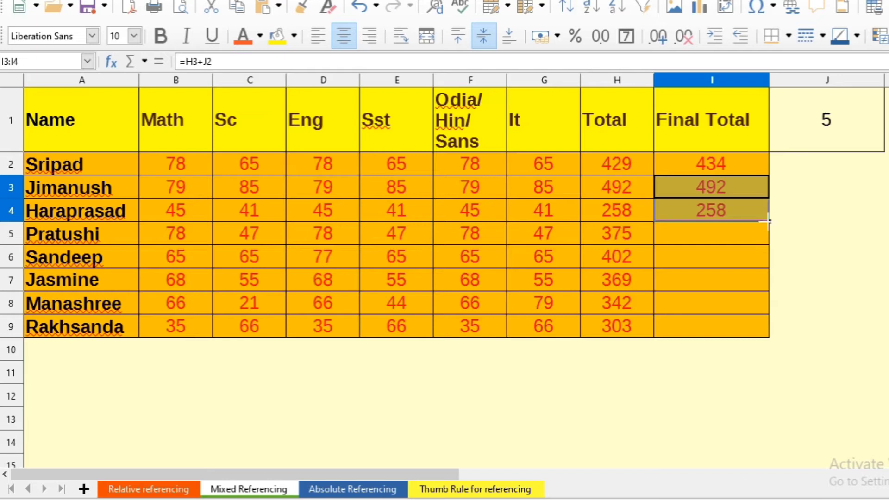
left_click_drag(769, 222, 766, 341)
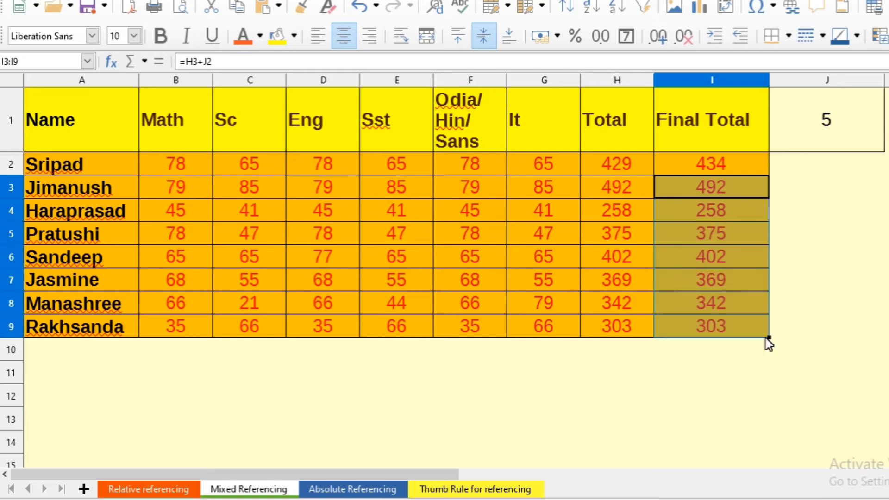
left_click(833, 290)
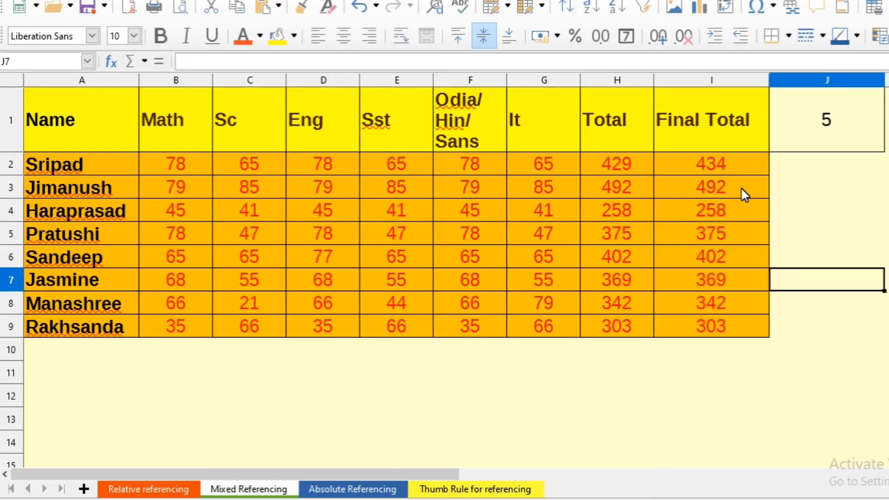
Step: Examine how the cell references shift in the Final Total formulas, checking I2, I3, I4 and I5
double_click(733, 163)
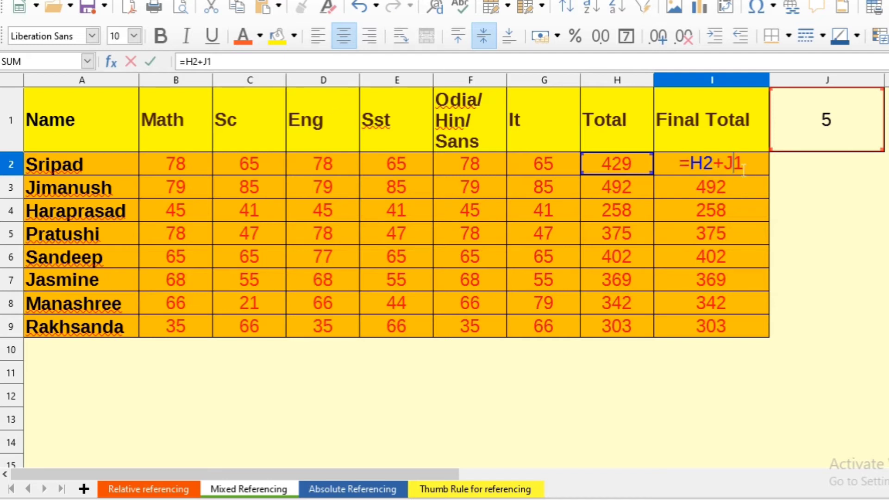
key("Return")
double_click(739, 189)
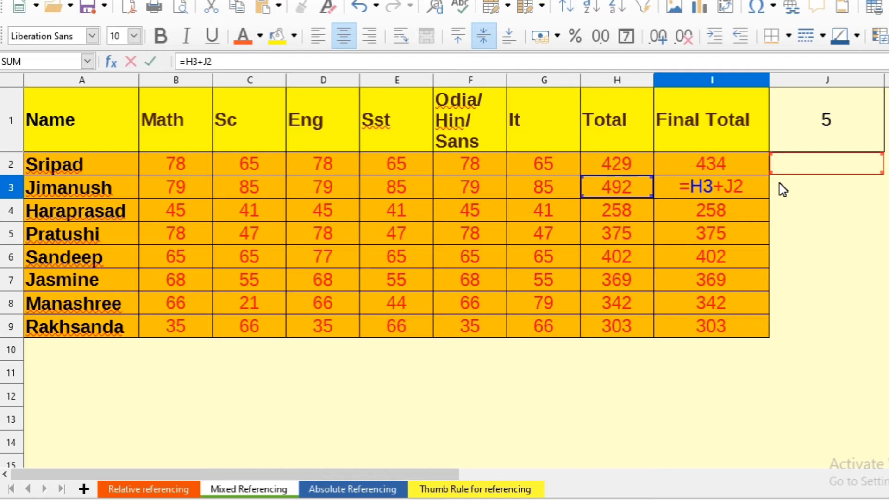
key("Return")
double_click(721, 213)
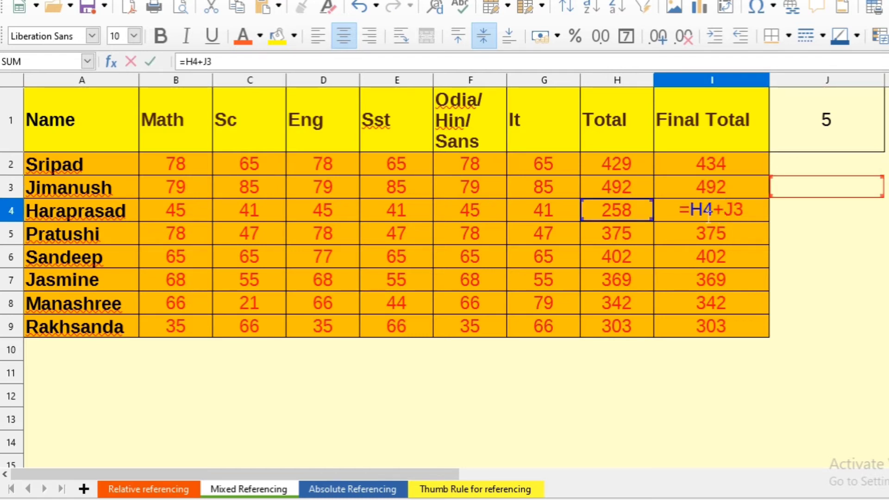
key("Tab")
left_click(738, 234)
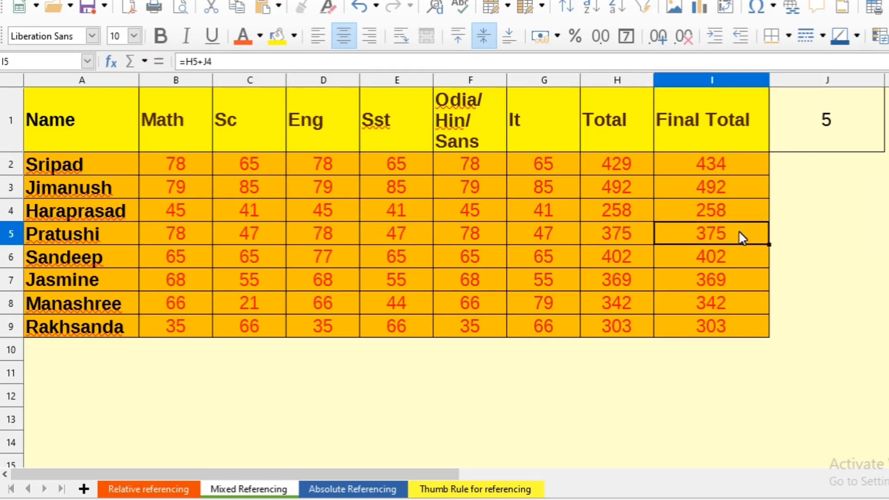
double_click(738, 234)
key("Tab")
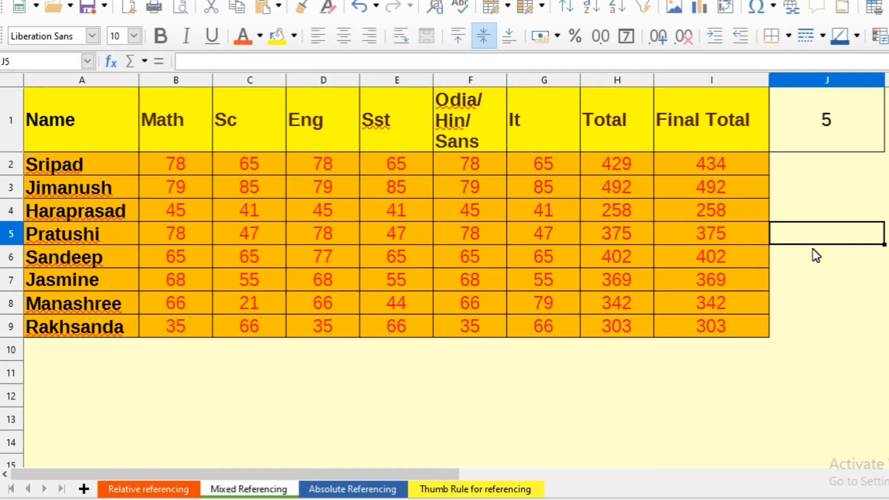
Step: Compare the grace mark references in I2 and I3, highlighting the row number of the J reference in I3
double_click(734, 164)
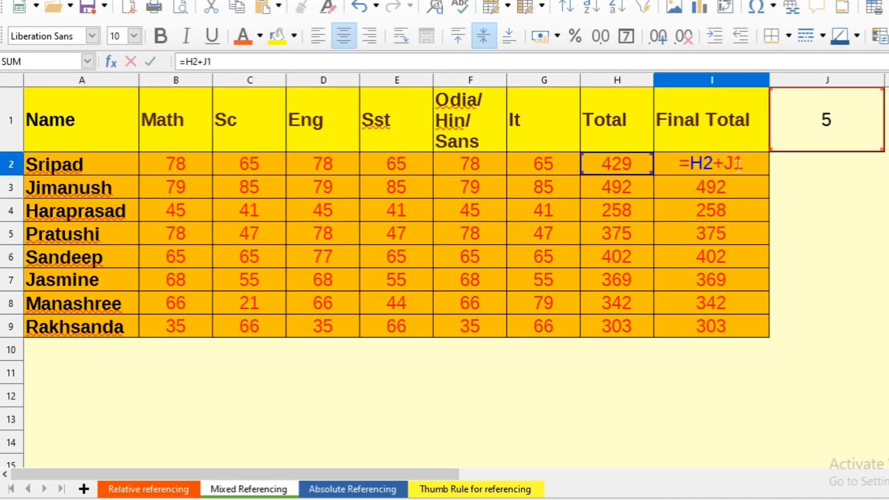
key("Return")
double_click(730, 187)
double_click(737, 186)
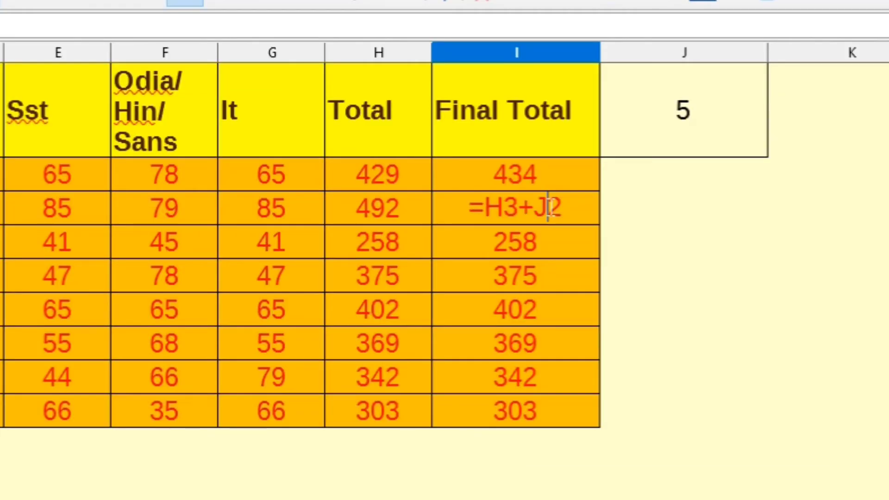
left_click_drag(548, 207, 573, 209)
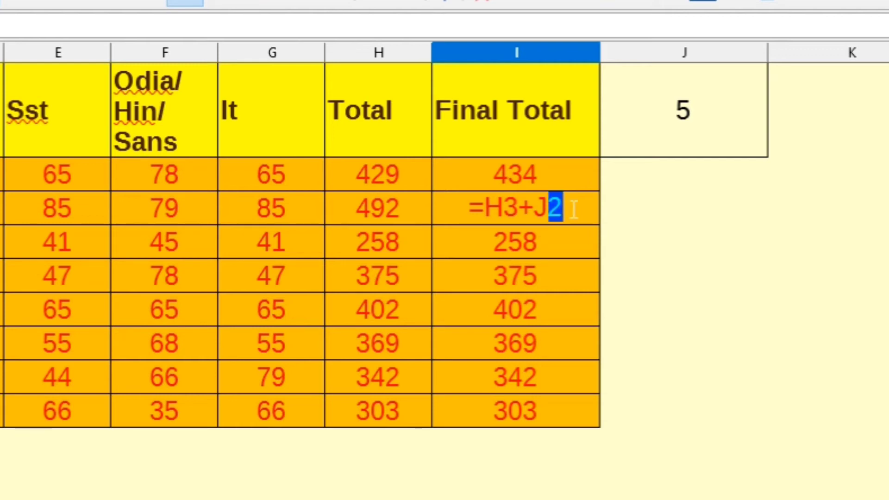
key("Tab")
Step: Change the I2 formula to =H2+J$1 to make the grace mark's row number absolute
double_click(561, 174)
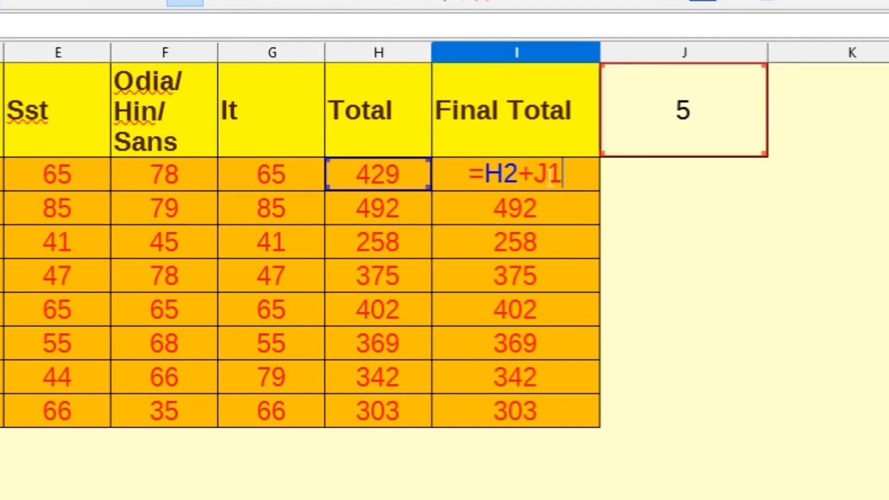
left_click_drag(536, 179, 560, 180)
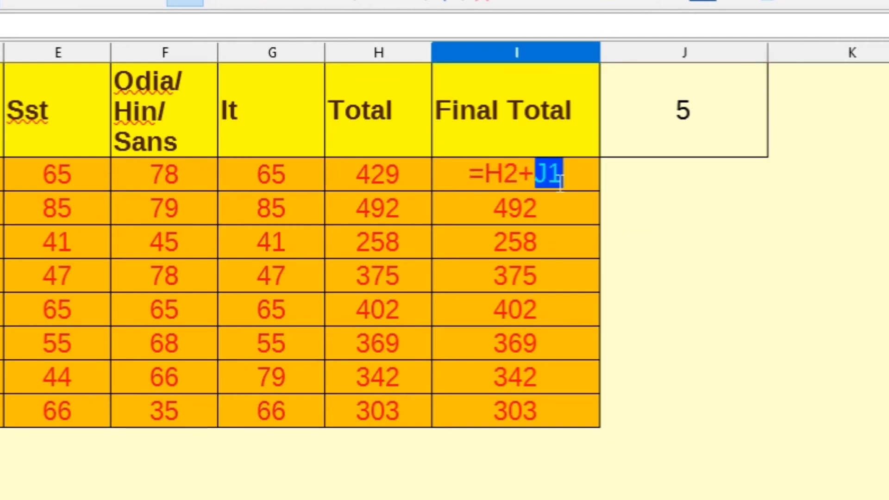
left_click(561, 180)
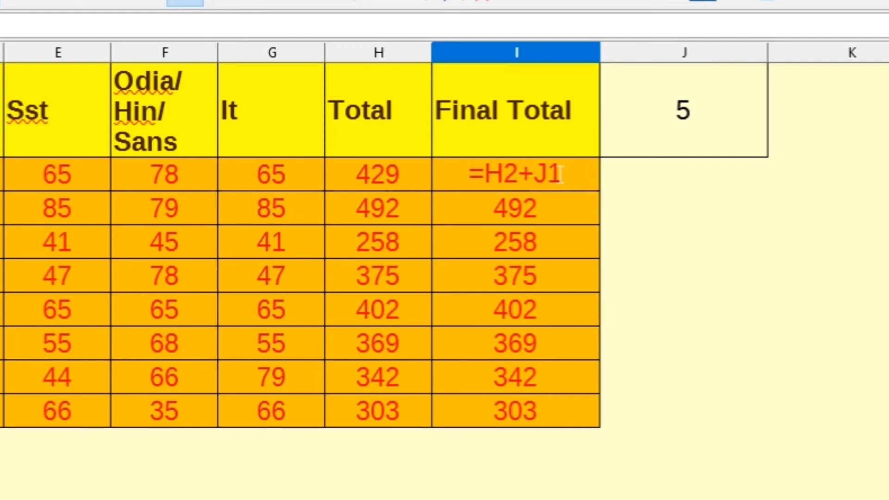
key("Left")
type("$")
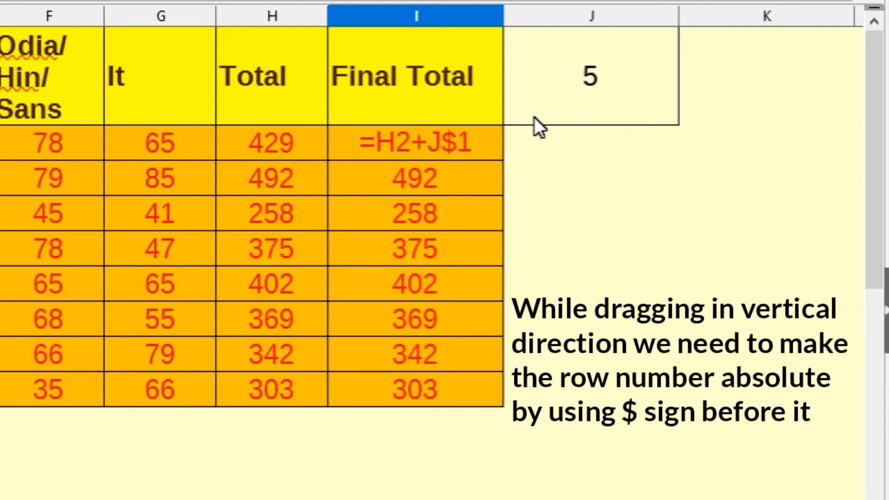
key("Tab")
Step: Fill the mixed reference formula from I2 down to I3 and inspect the references in I3
left_click(441, 144)
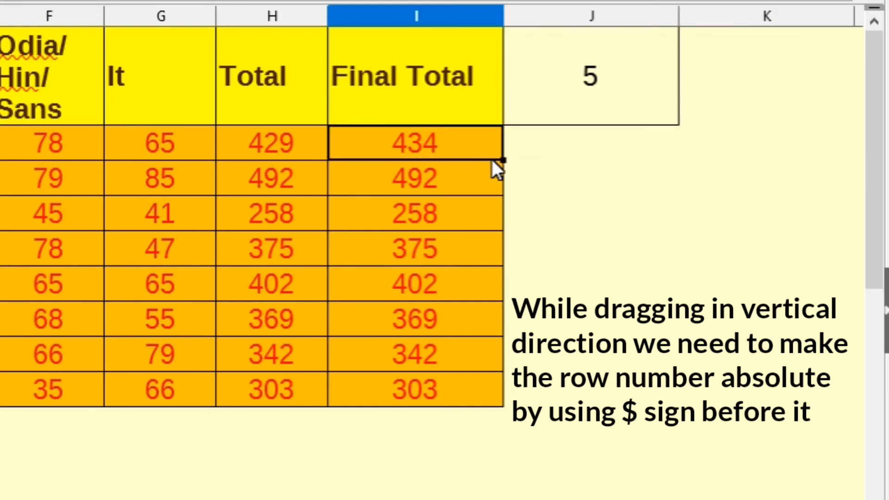
left_click_drag(503, 160, 503, 195)
left_click(468, 175)
double_click(468, 176)
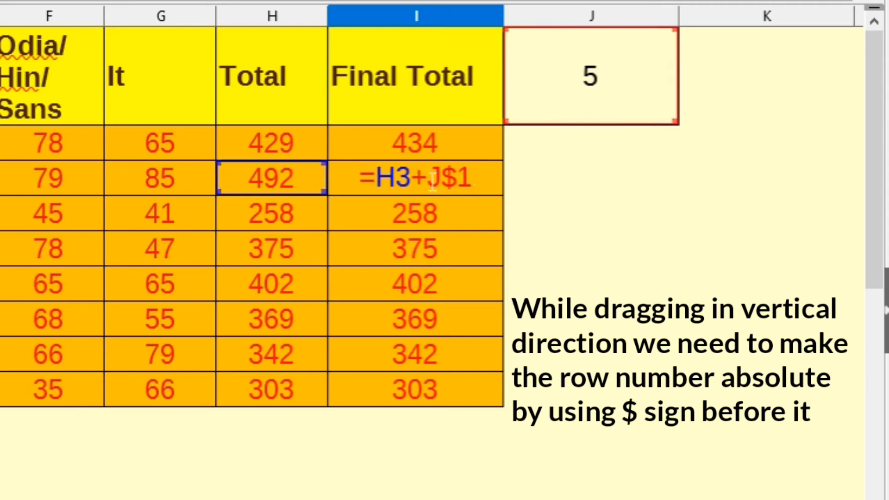
Step: Fill the Final Total formula from I3 down to I4 and inspect the references in I4
key("Tab")
left_click(462, 210)
left_click(487, 184)
left_click_drag(503, 194, 501, 227)
double_click(461, 221)
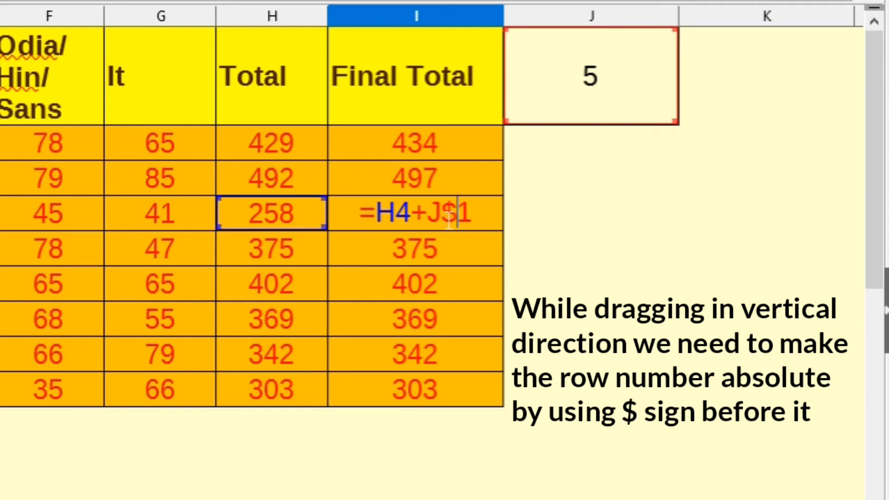
key("Tab")
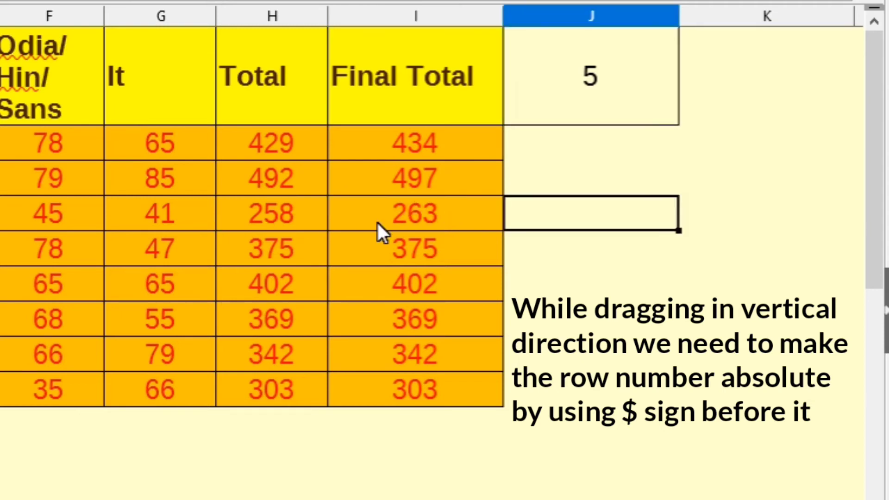
Step: Compare the totals with the final totals in rows 3 and 4, and fill the I4 formula down to I9
left_click(307, 174)
left_click(437, 179)
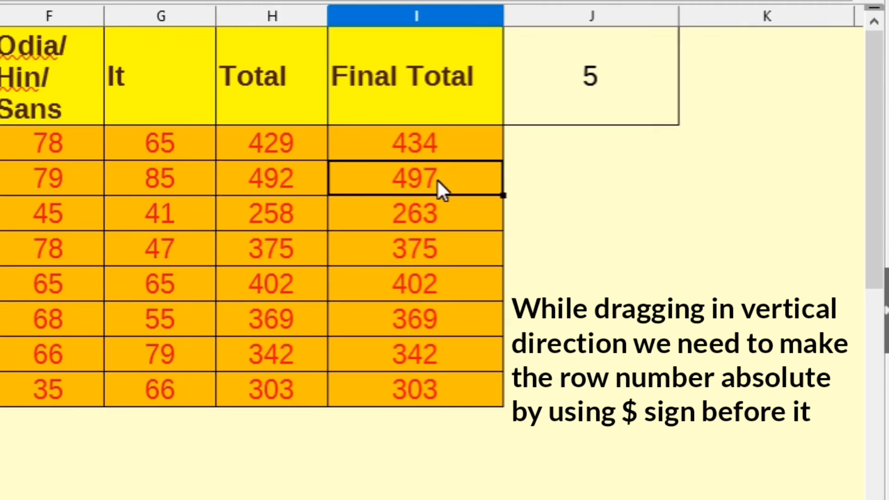
left_click(291, 215)
left_click(422, 217)
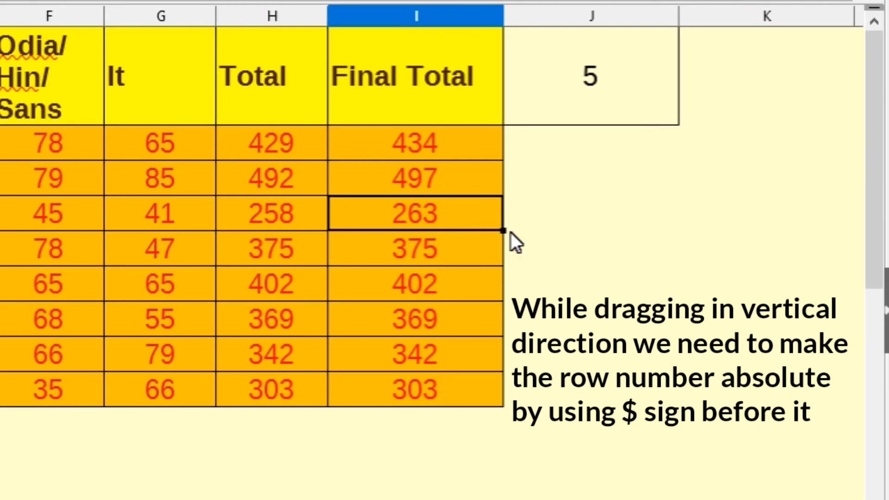
double_click(503, 230)
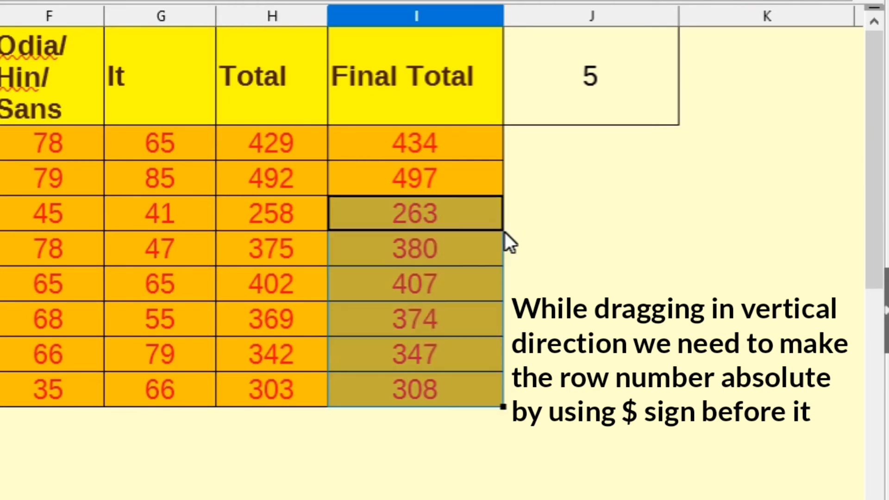
Step: Inspect the Final Total formulas in I5, I6, I7 and I8, highlighting the $1 part of the reference in I8
left_click(482, 332)
left_click(450, 248)
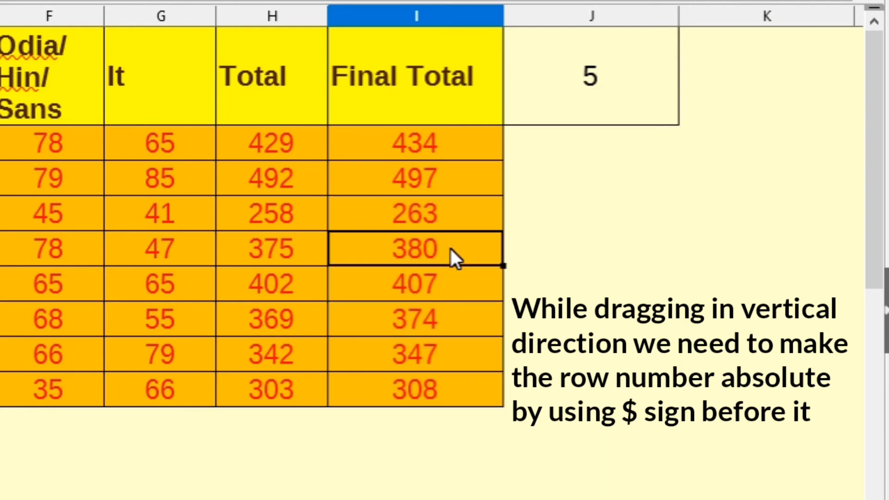
double_click(451, 249)
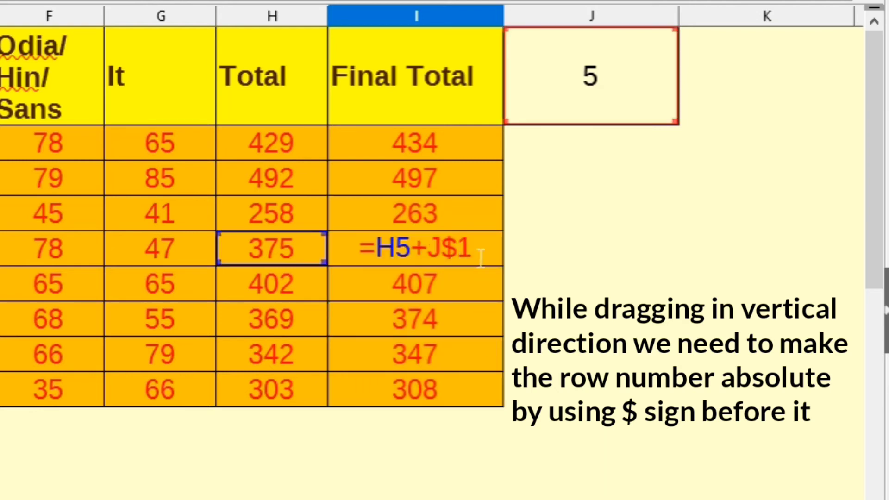
key("Return")
double_click(445, 287)
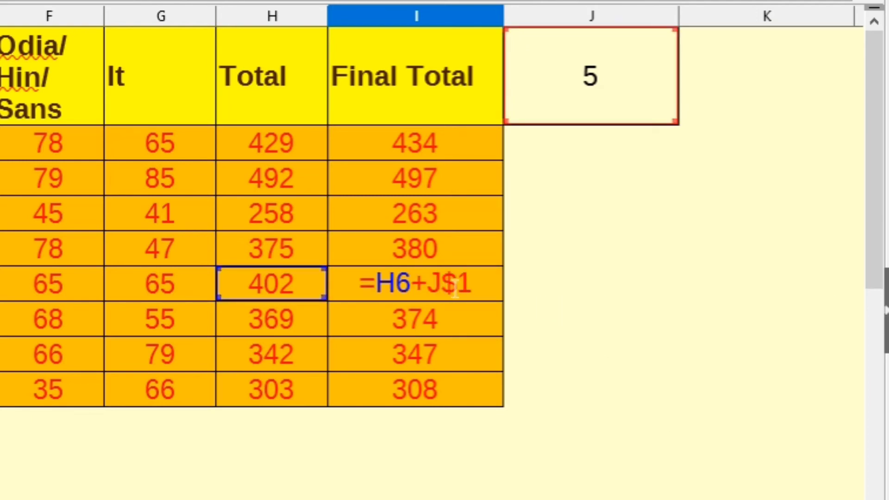
key("Tab")
left_click(453, 327)
double_click(451, 319)
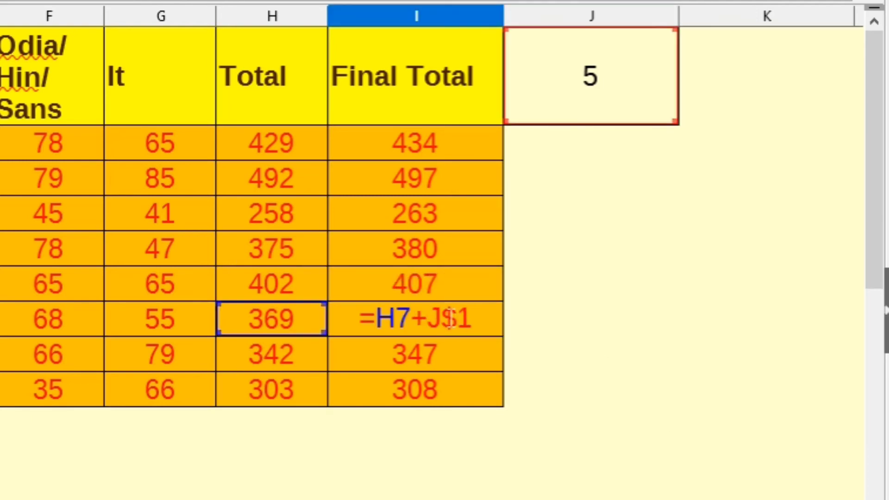
key("Tab")
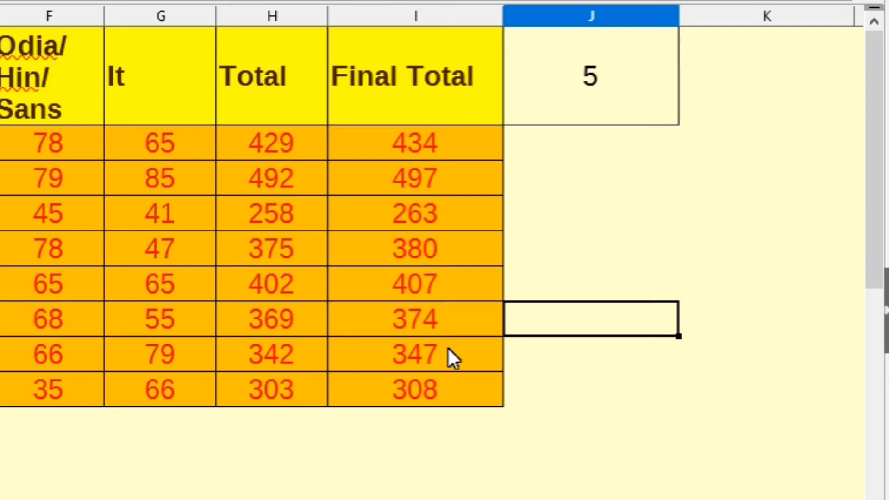
double_click(448, 346)
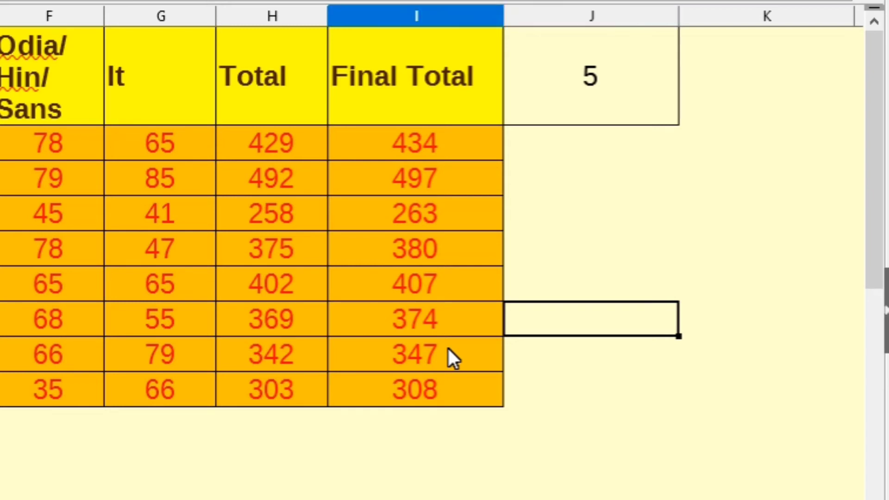
left_click_drag(485, 362, 442, 358)
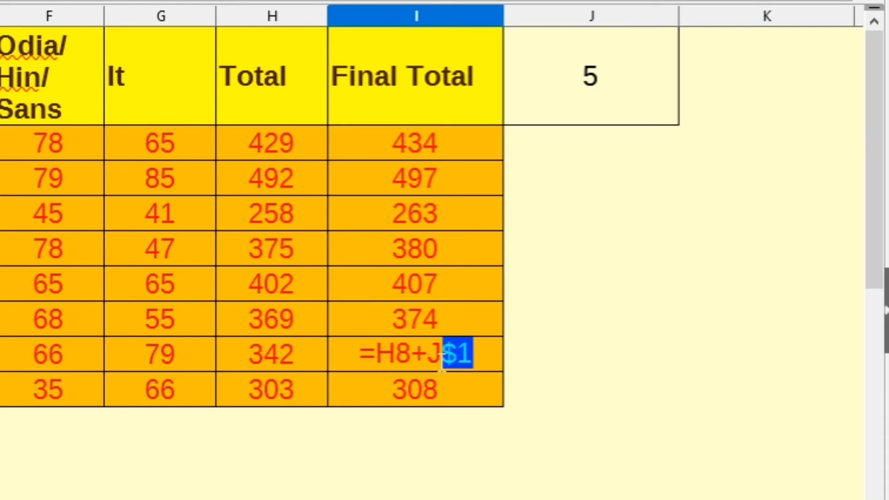
key("Tab")
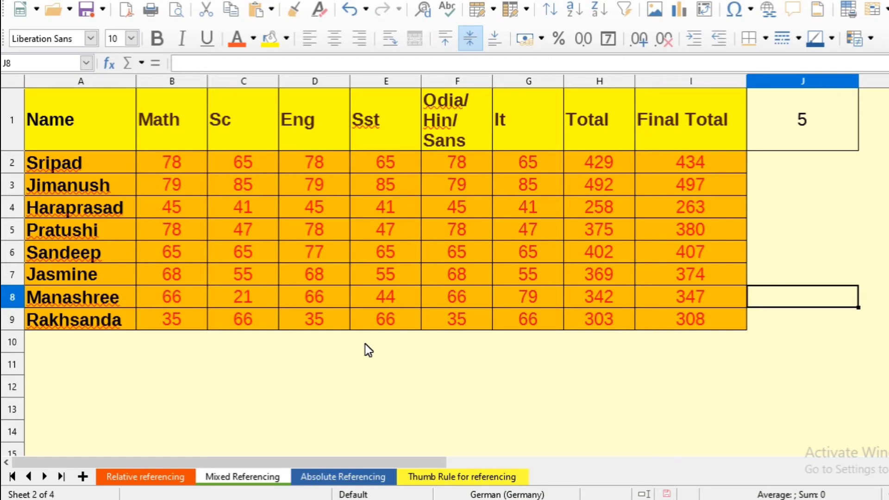
Step: Total the Math marks in B10 with the formula =sum(B2:B9)
left_click(193, 340)
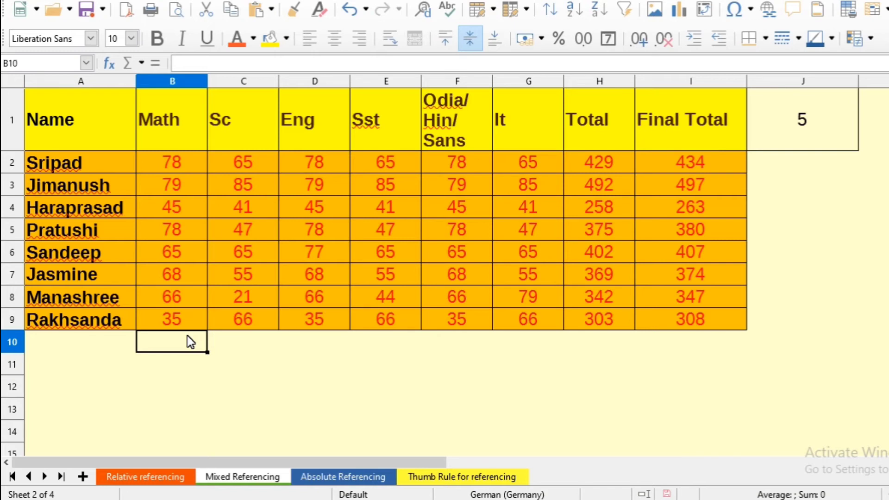
type("=sum")
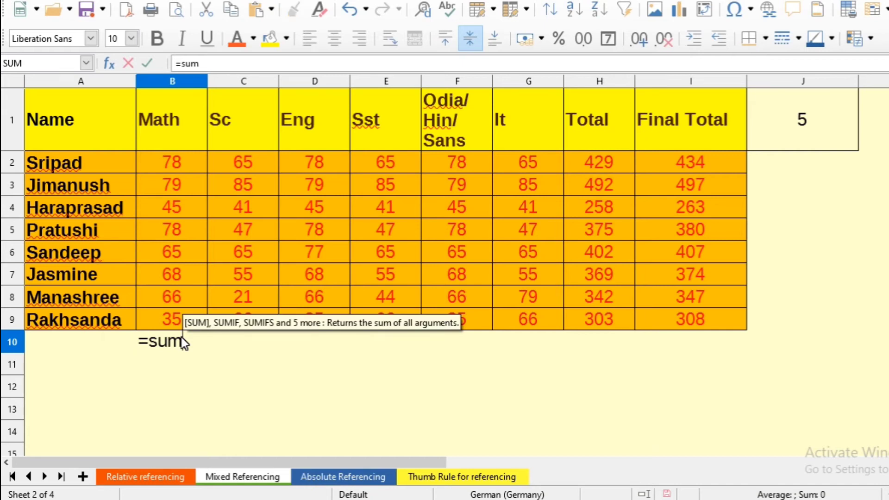
type("(")
left_click_drag(187, 165, 191, 327)
type(")")
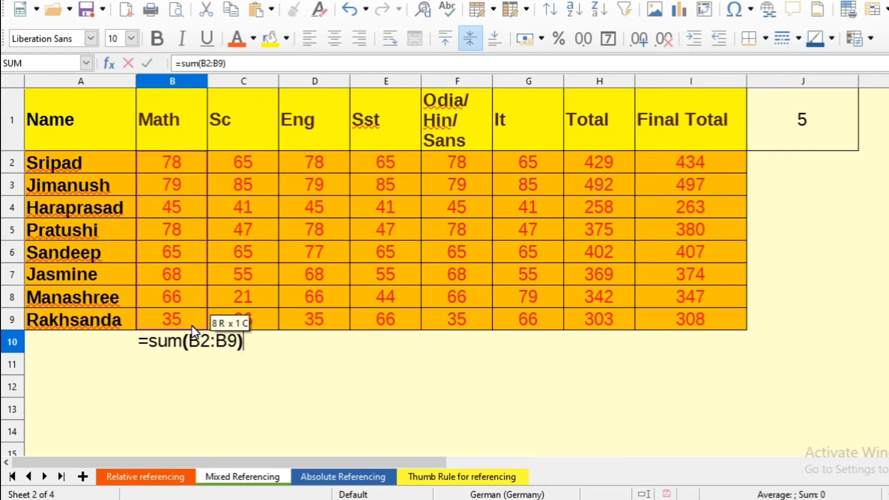
key("Return")
Step: Fill the B10 sum across to I10 and enter 5 as the grace mark in J1
left_click(197, 341)
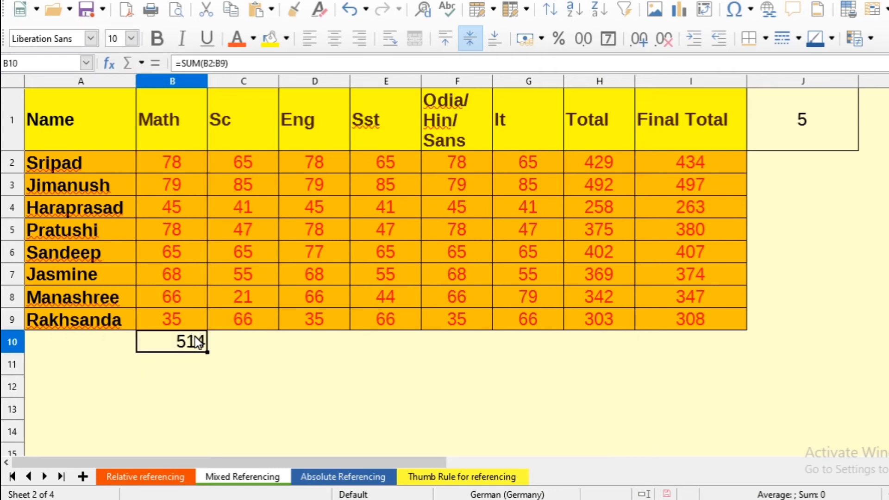
left_click_drag(208, 351, 735, 366)
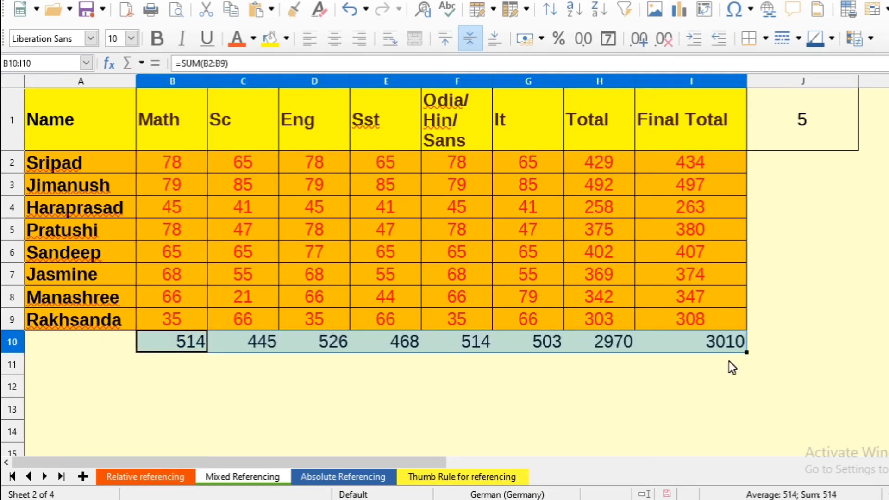
left_click(801, 120)
type("5")
left_click(180, 347)
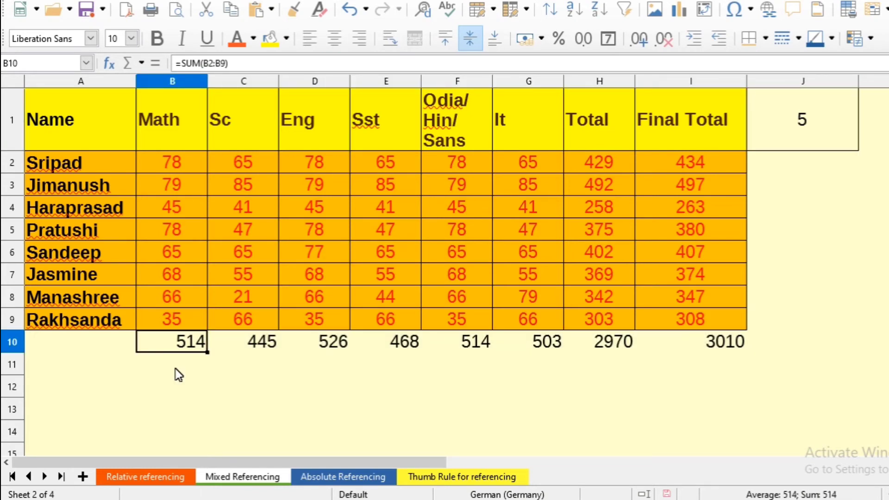
Step: Enter =B10+$j1 in B11 to add the grace mark to the Math total with an absolute column
left_click(188, 364)
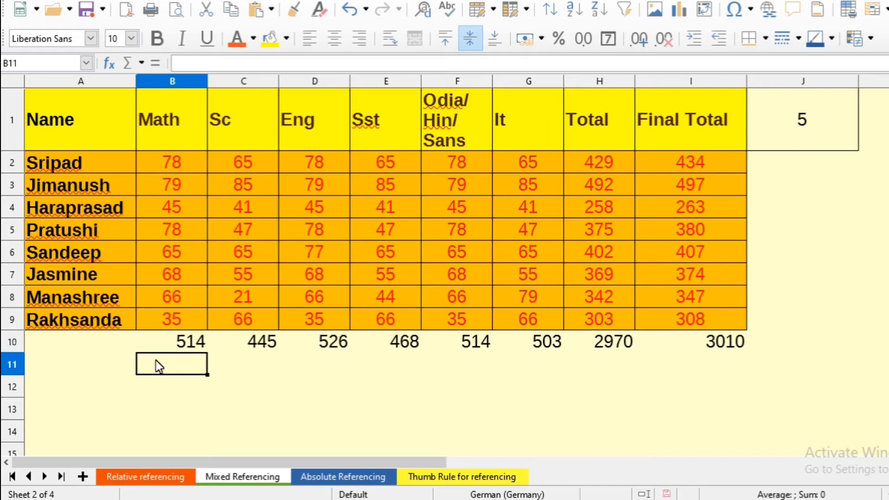
type("=")
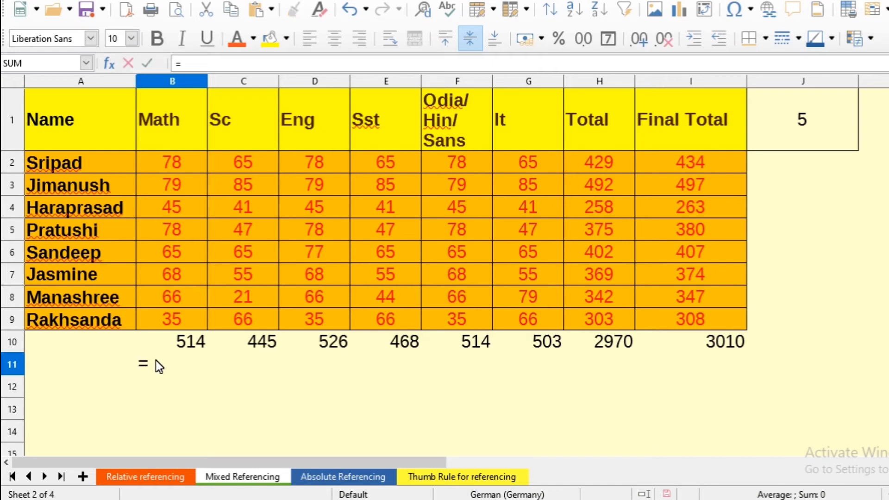
left_click(176, 345)
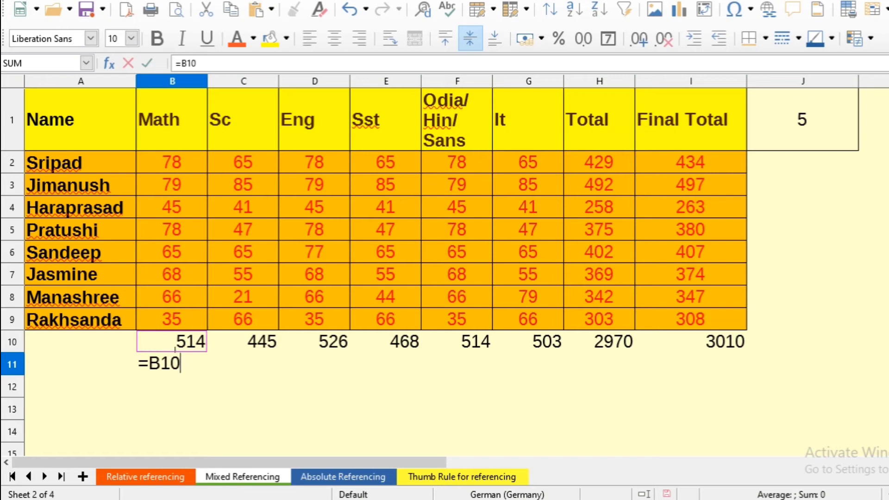
type("+$j1")
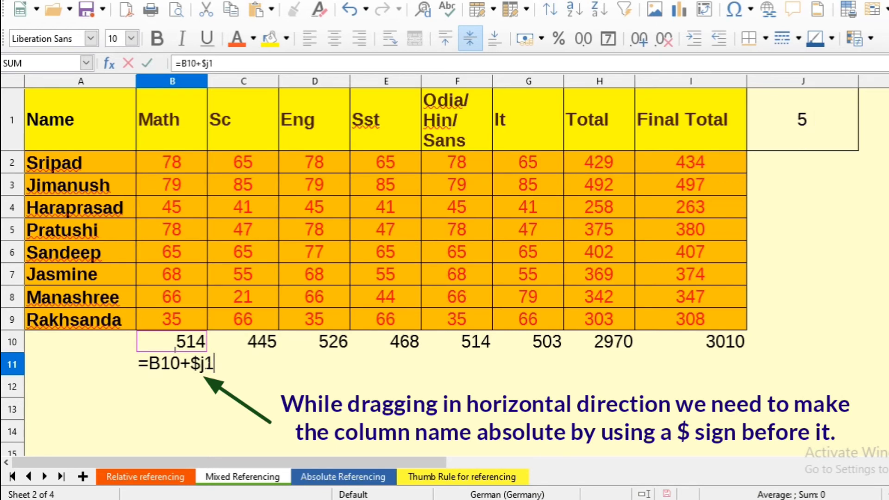
key("Tab")
Step: Fill the mixed reference formula from B11 across to I11
left_click(188, 370)
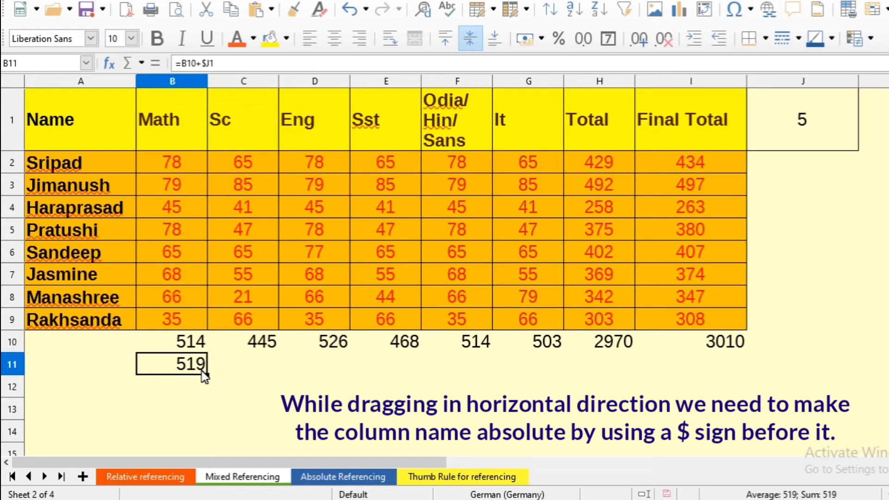
left_click_drag(207, 375, 319, 378)
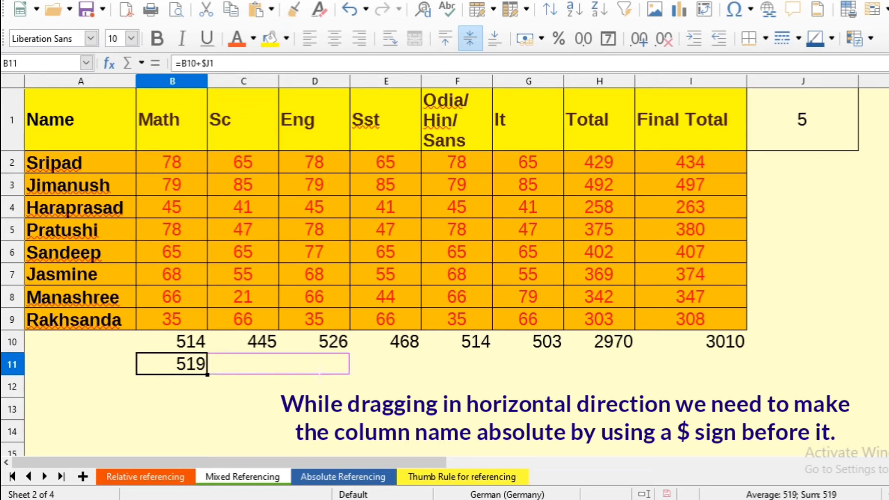
left_click_drag(320, 374, 607, 369)
left_click_drag(685, 366, 732, 368)
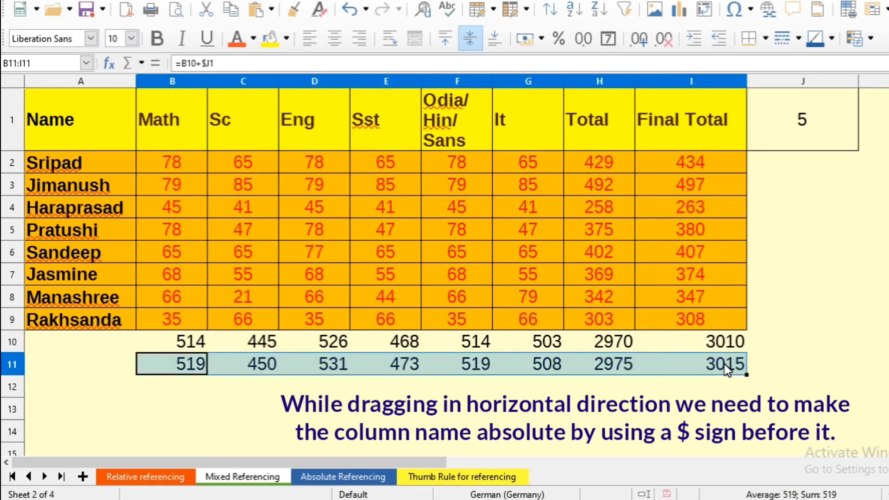
Step: Compare the sums in C10 and D10 with the grace-adjusted results in C11 and D11
left_click(244, 350)
left_click(259, 372)
left_click(334, 343)
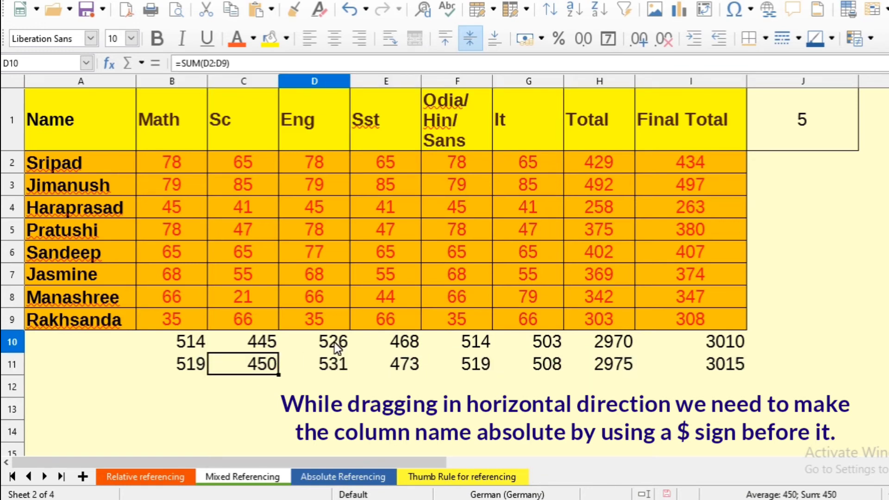
left_click(340, 368)
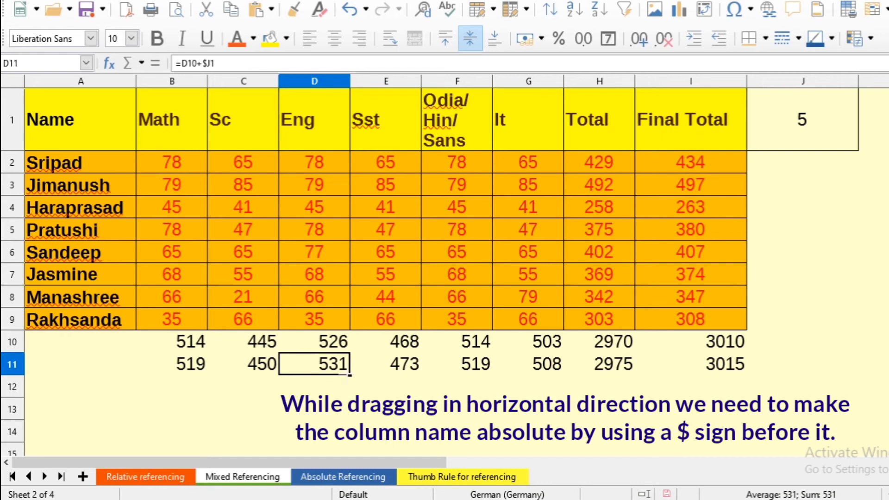
Step: Inspect the formulas in C11 and D11, highlighting the $J part of the grace mark reference in each
double_click(257, 365)
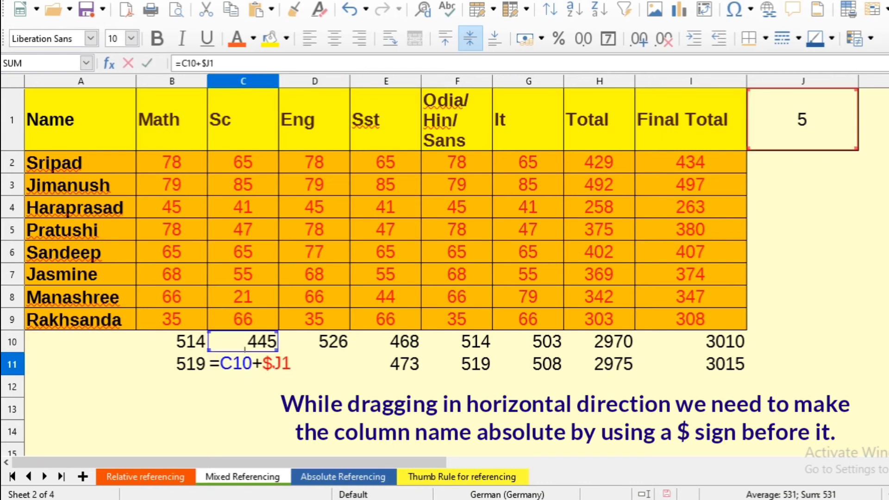
left_click_drag(264, 364, 277, 366)
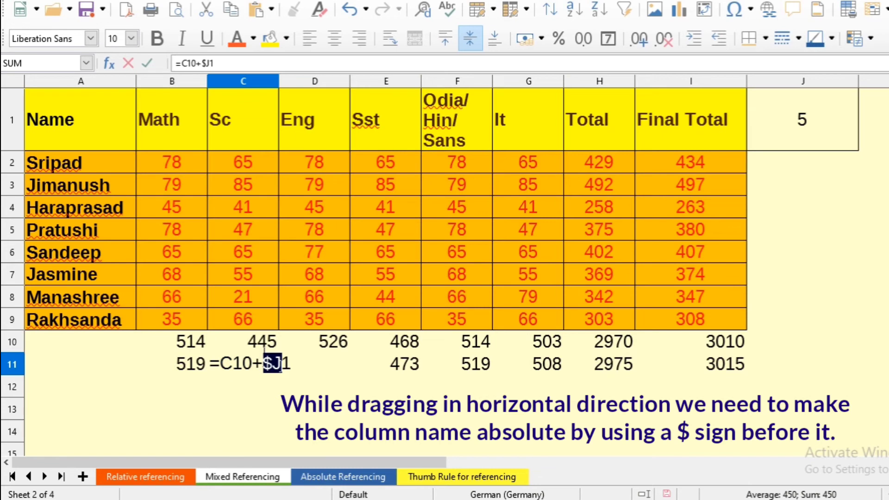
left_click(302, 370)
double_click(323, 364)
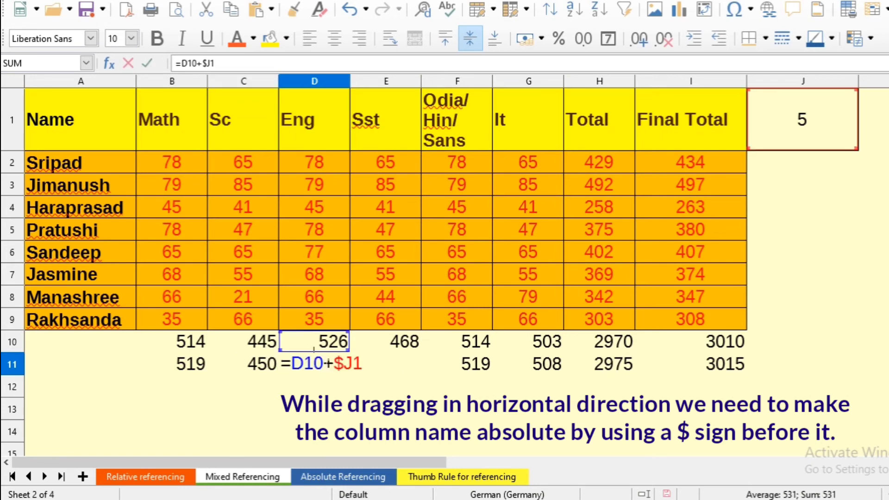
left_click_drag(334, 364, 350, 365)
left_click(352, 369)
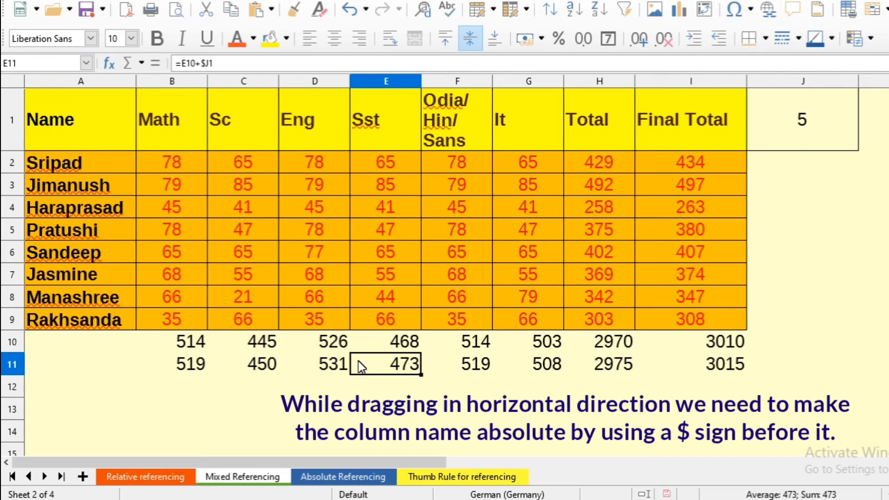
Step: Inspect the grace mark formulas in E11, F11 and G11, highlighting the $J part of the reference in E11
double_click(401, 362)
left_click_drag(406, 364, 423, 364)
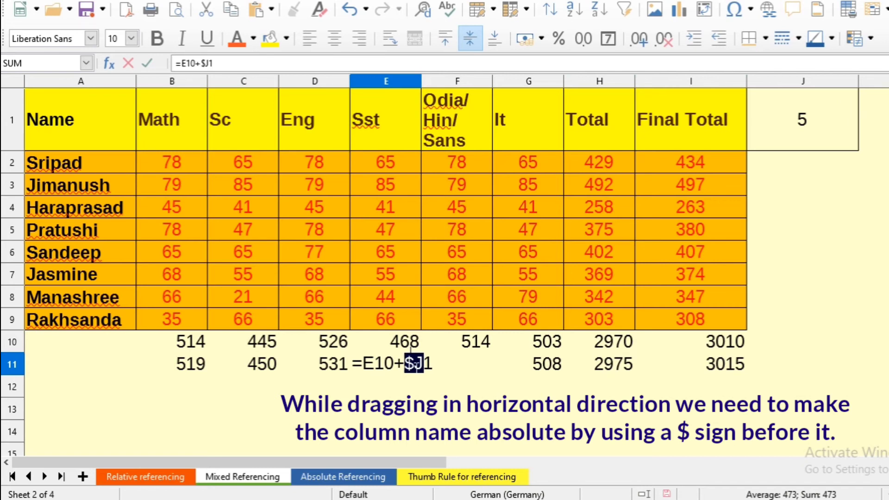
left_click(482, 364)
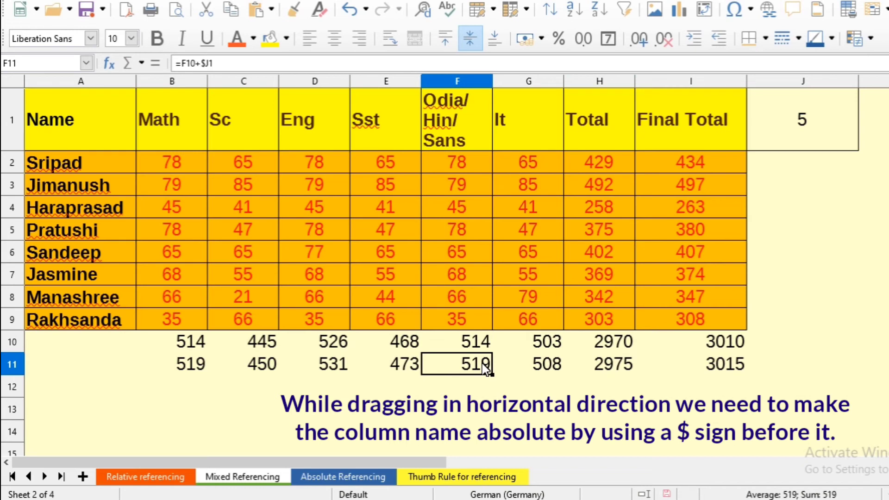
double_click(482, 363)
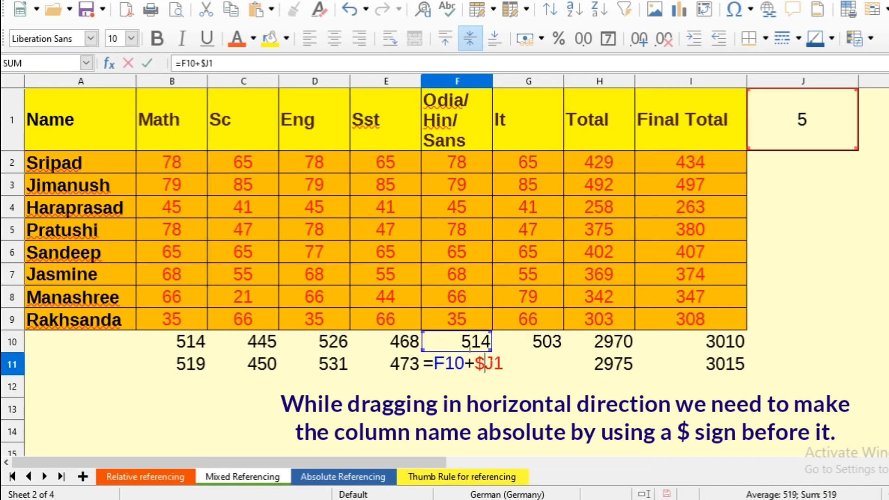
left_click(537, 371)
double_click(537, 370)
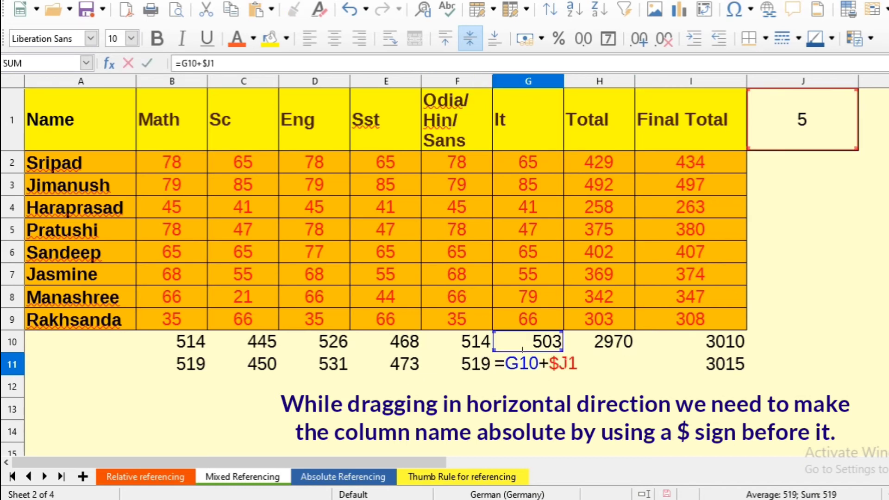
key("Tab")
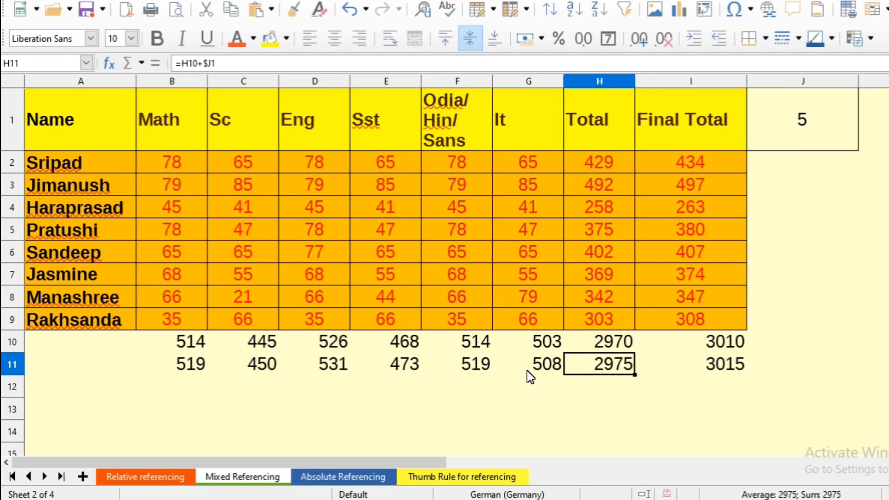
Step: Inspect the Final Total formulas in I6 and I7, focusing on the absolute row in the J$1 reference
left_click(694, 254)
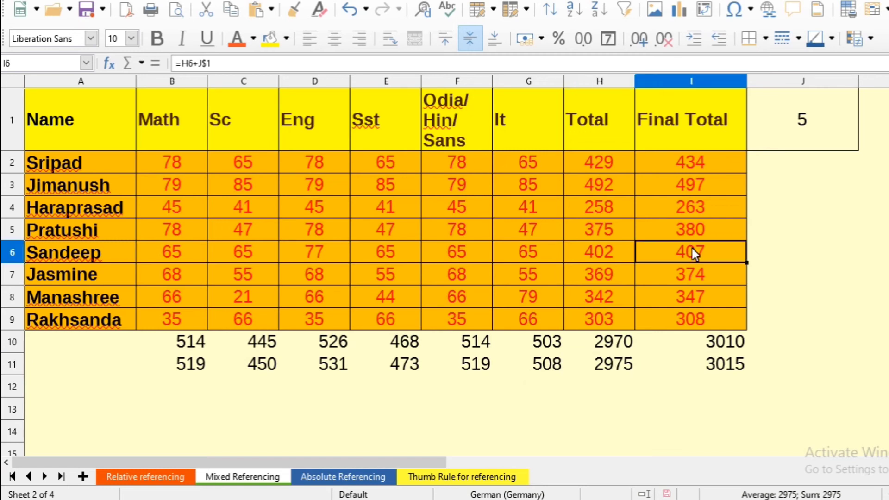
double_click(695, 254)
mouse_move(717, 252)
left_mouse_down()
mouse_move(700, 251)
mouse_move(717, 252)
left_mouse_up()
key("Return")
double_click(690, 274)
left_click_drag(732, 274, 707, 275)
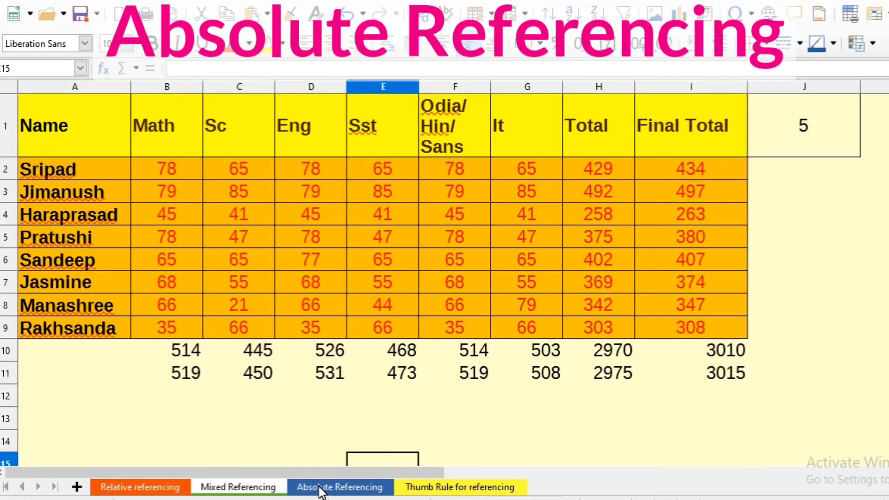
Step: Switch to the Absolute Referencing sheet and highlight the students' totals in H2:H9
left_click(321, 487)
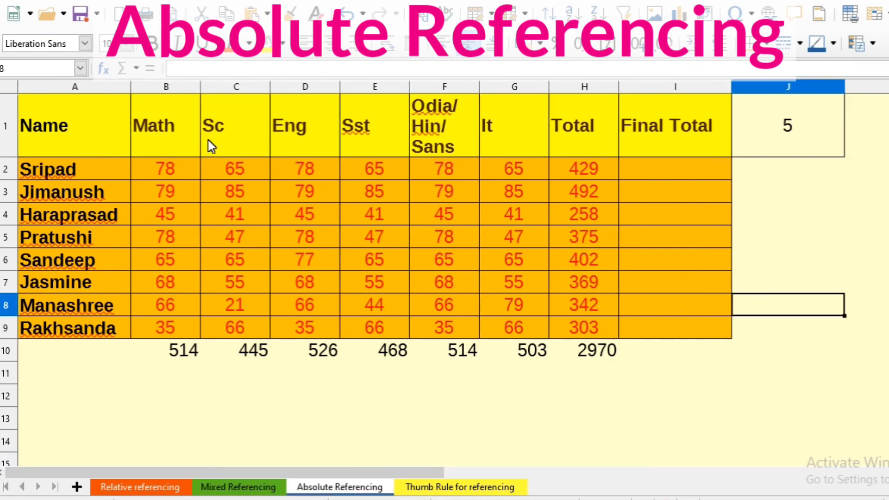
left_click_drag(580, 178, 598, 320)
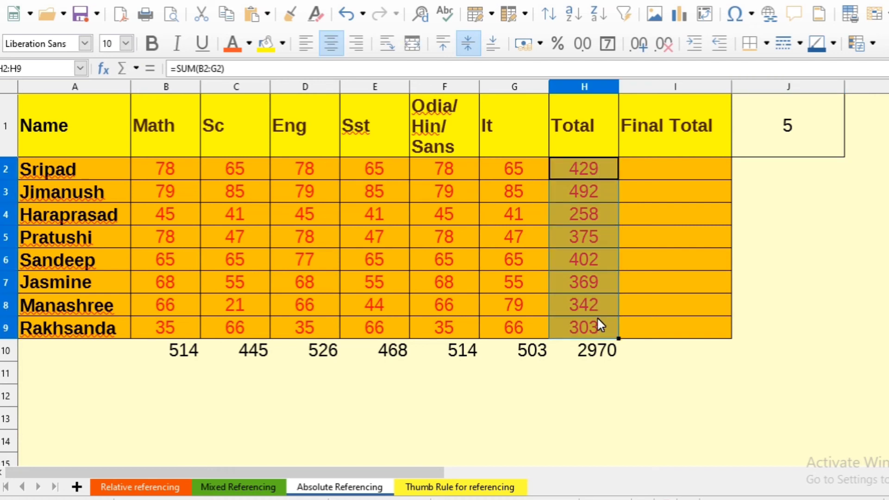
left_click(681, 280)
Step: Enter =h2+$j$1 in I2 to add the grace mark, highlighting the $ signs before the column and row before confirming
left_click(670, 172)
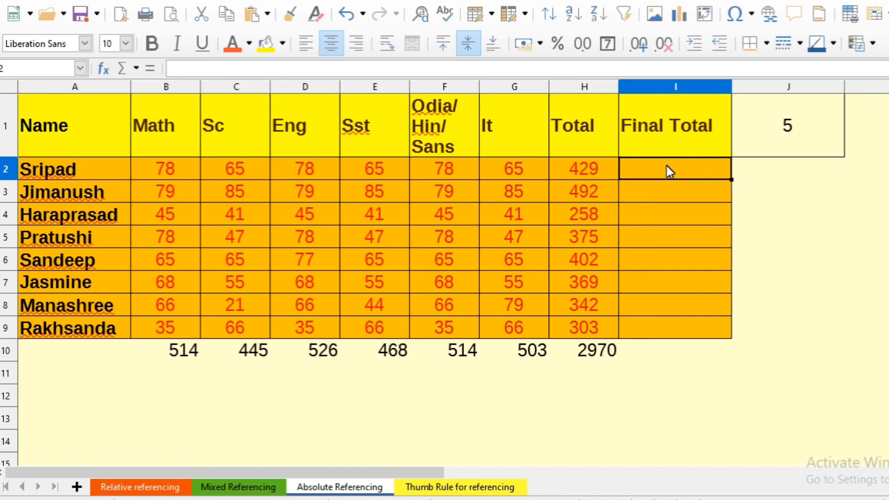
type("=")
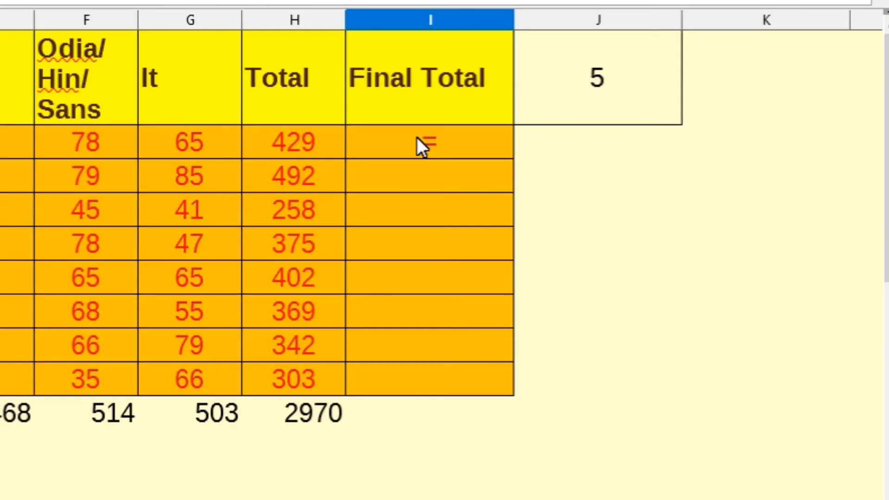
type("h2+$")
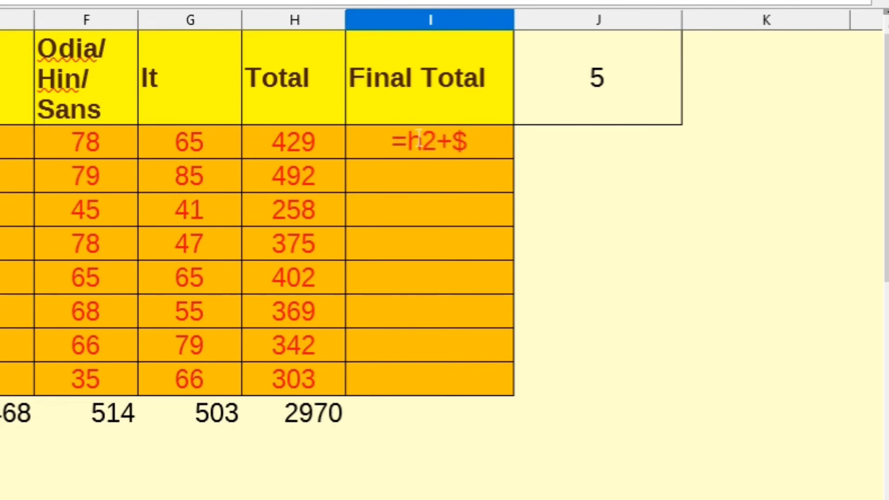
type("j$")
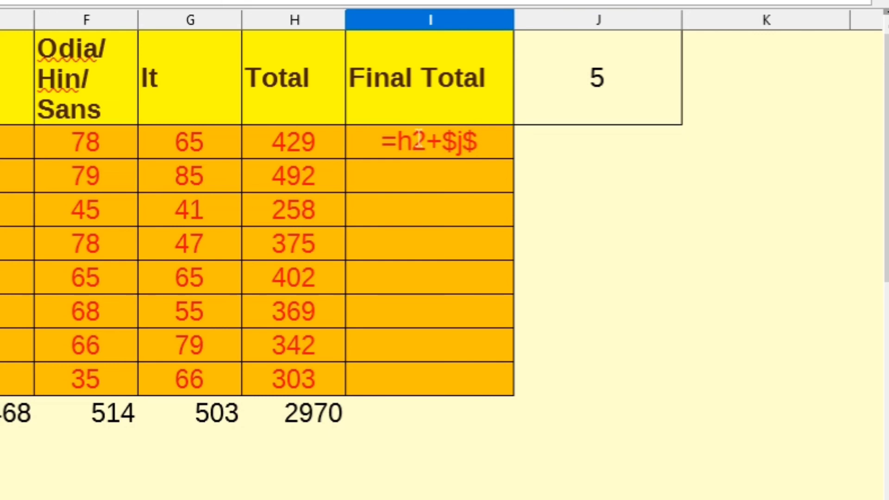
type("1")
left_click(451, 140)
mouse_move(452, 141)
left_mouse_down()
mouse_move(436, 141)
mouse_move(457, 142)
left_mouse_up()
left_click(472, 142)
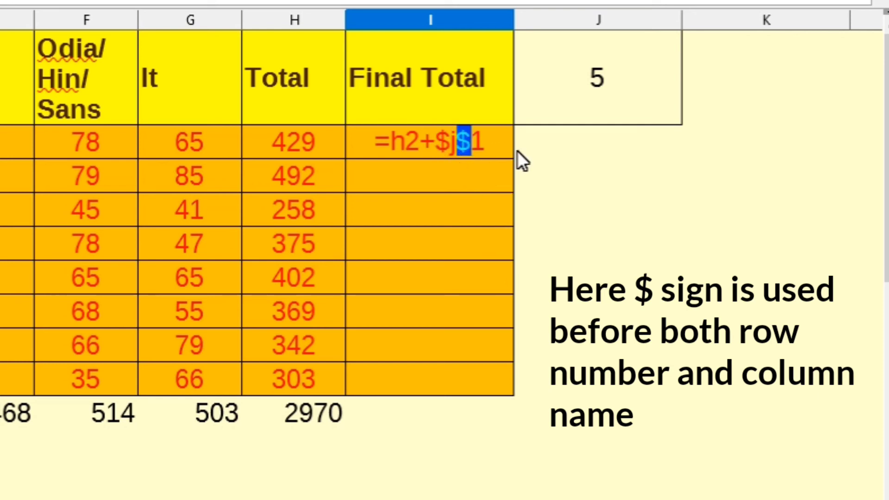
key("Return")
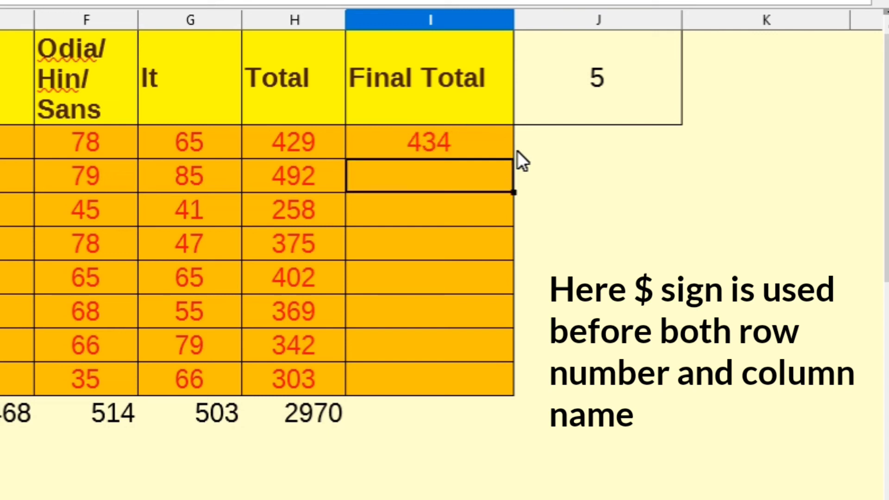
Step: Fill the absolute reference formula from I2 down to I9
left_click(474, 140)
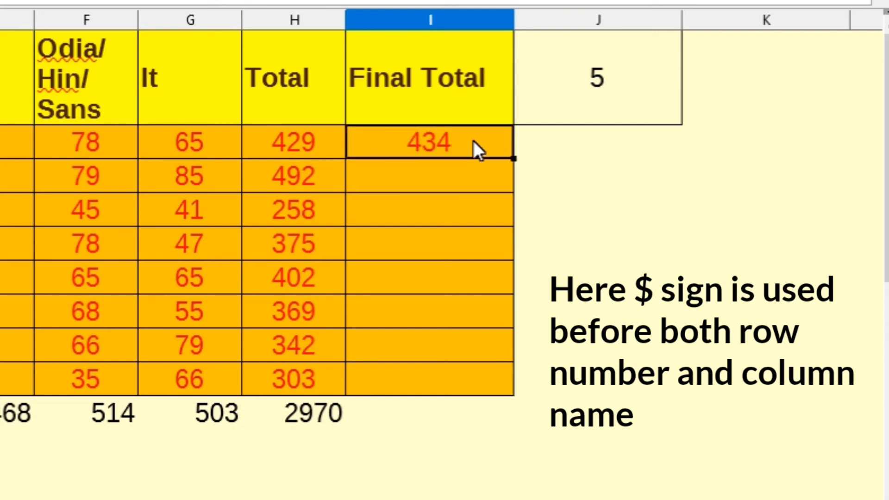
left_click_drag(512, 159, 504, 387)
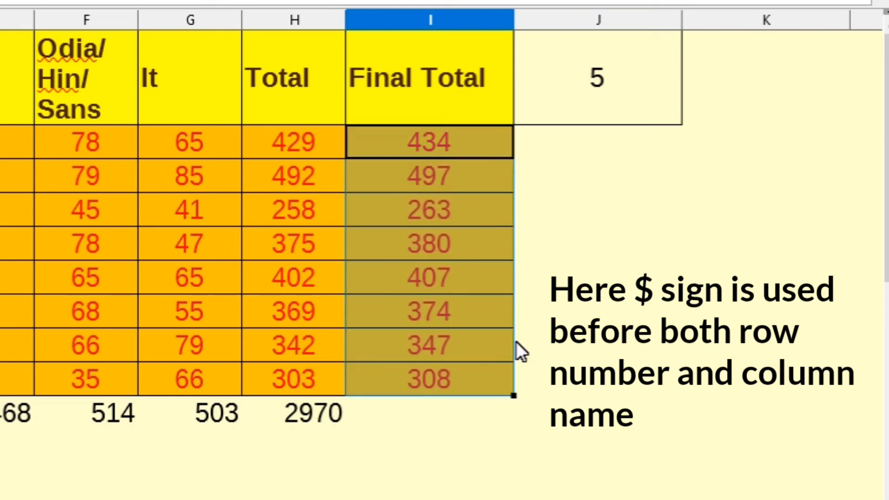
left_click(489, 302)
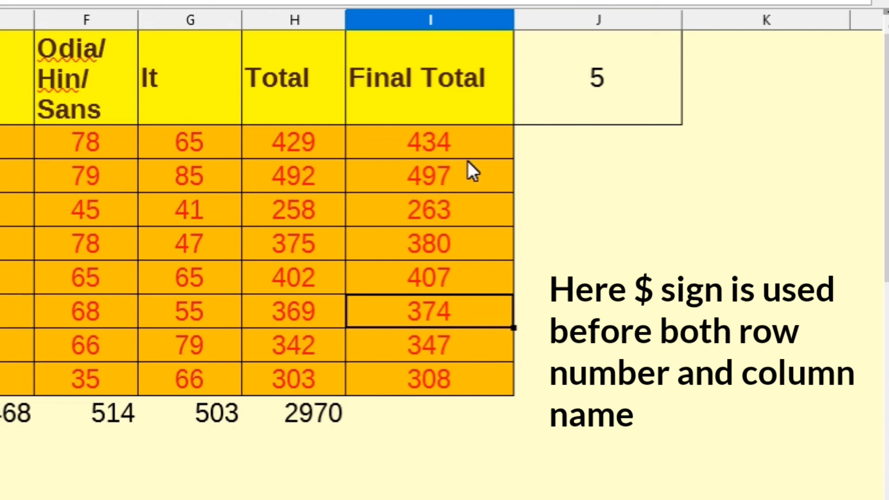
Step: Inspect the formula in I2, highlighting the $1 part and the $J part of the absolute reference
double_click(470, 143)
left_click_drag(488, 142, 466, 171)
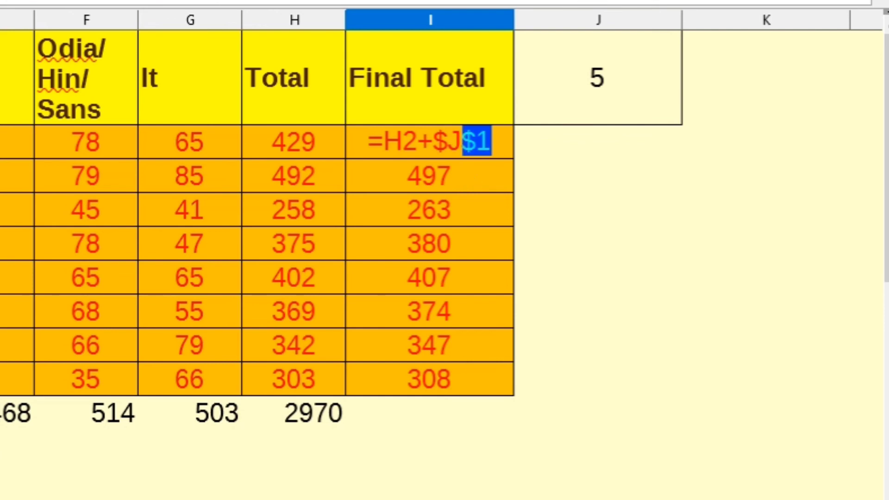
key("Left")
key("Left")
key("shift+Right")
key("shift+Right")
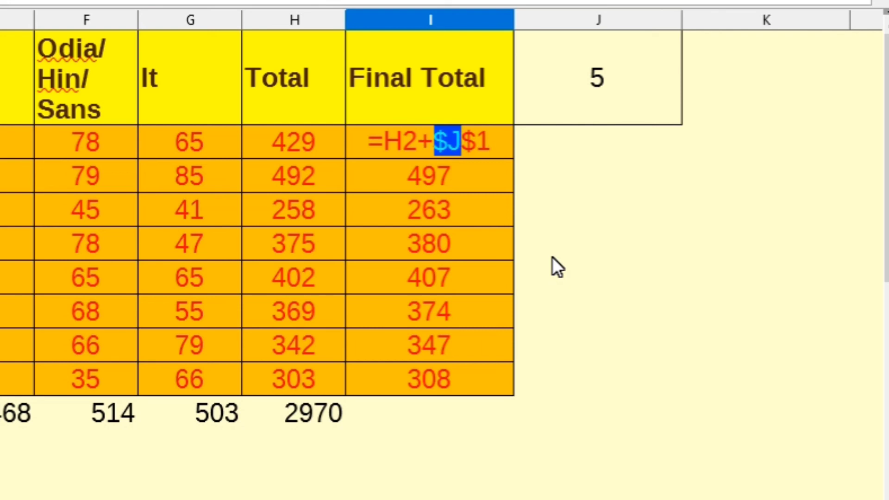
key("Return")
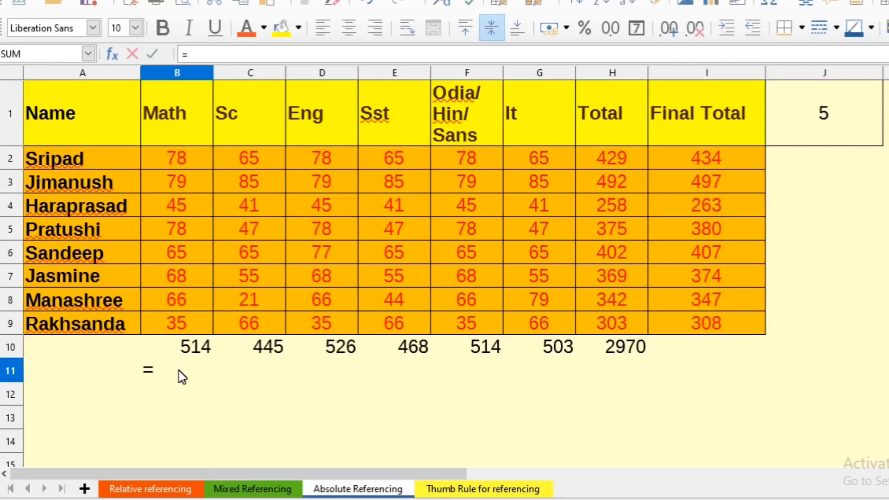
Step: Enter =b10+$j$1 in B11 to add the grace mark to the Math total, and check the cell's references
type("b10+$j")
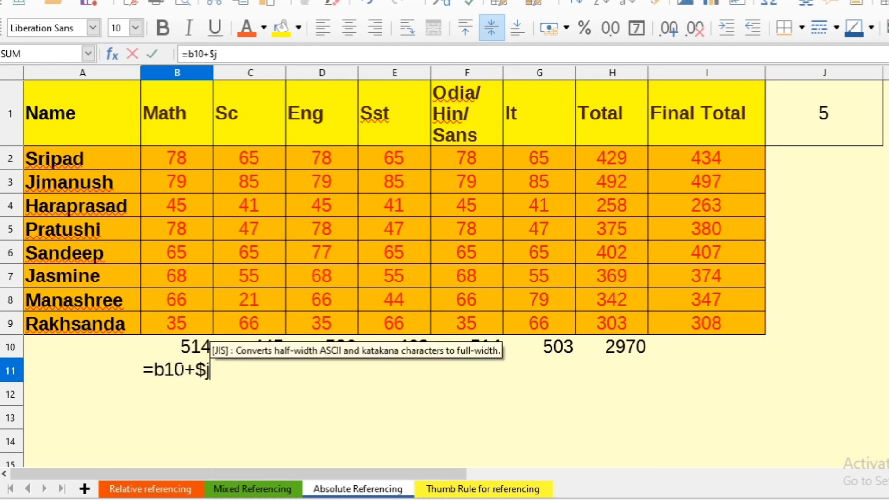
type("$1")
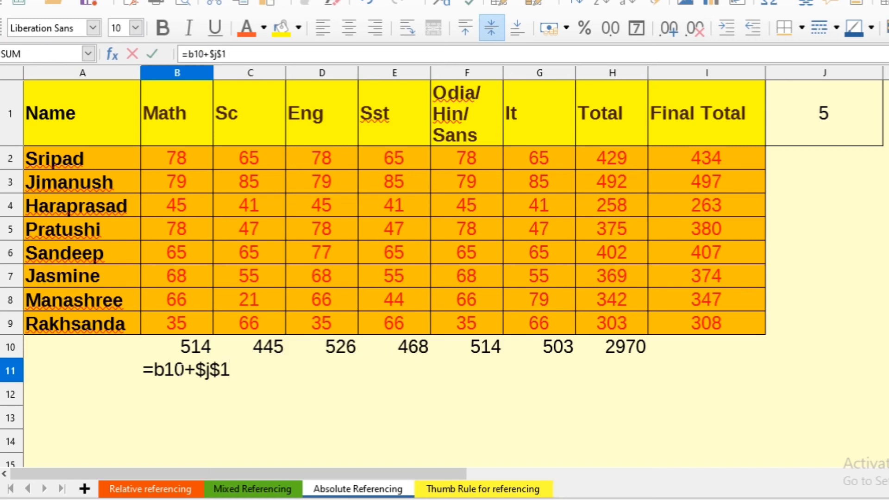
key("Return")
left_click(183, 374)
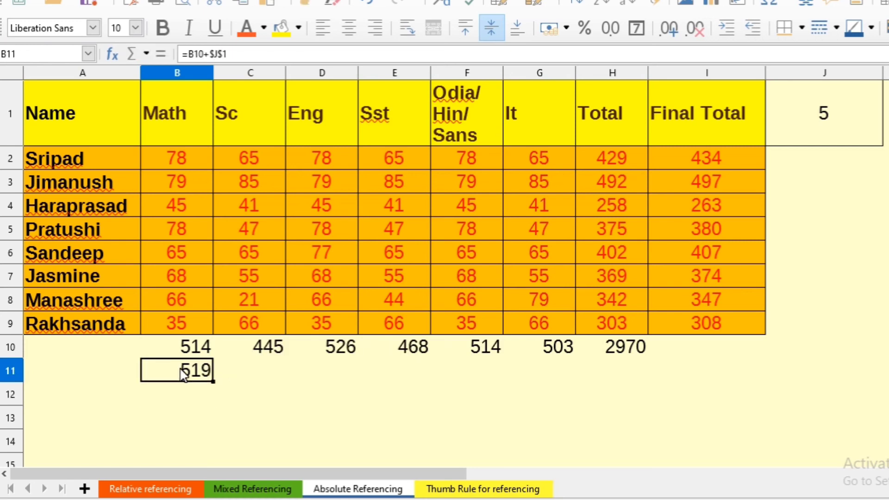
double_click(177, 370)
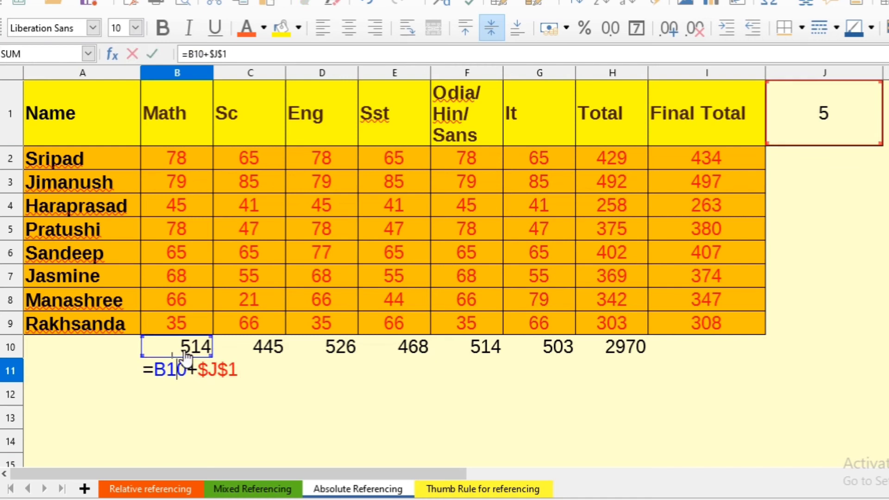
key("Tab")
Step: Fill the absolute reference formula from B11 across to H11
left_click(179, 369)
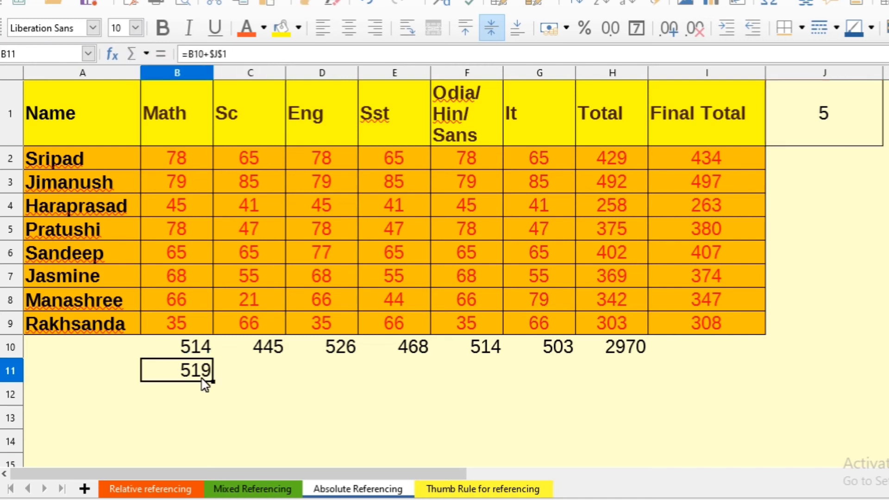
left_click_drag(213, 382, 679, 408)
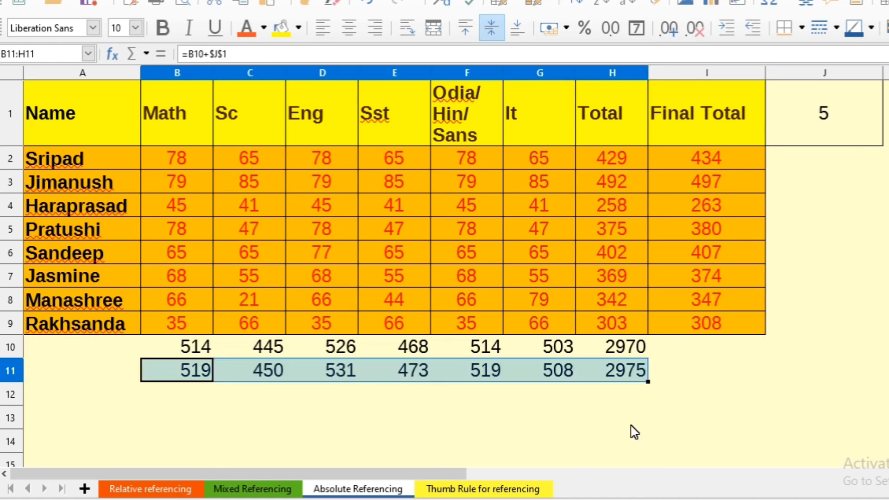
left_click(606, 421)
Step: Inspect the filled formulas from C11 through H11, checking the $J$1 reference in each cell
double_click(287, 381)
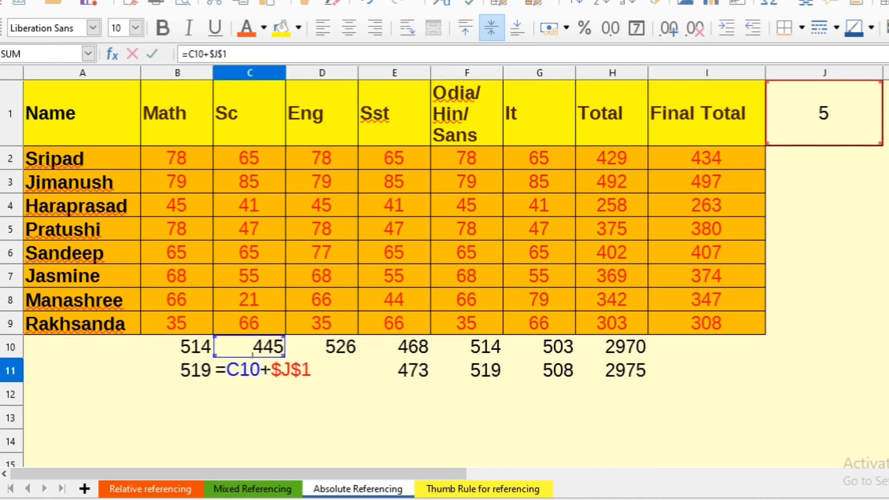
left_click(309, 380)
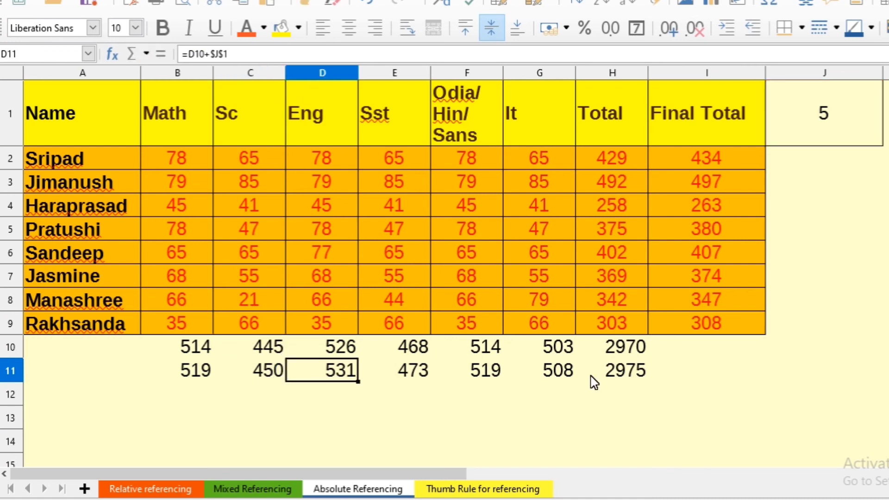
left_click(425, 376)
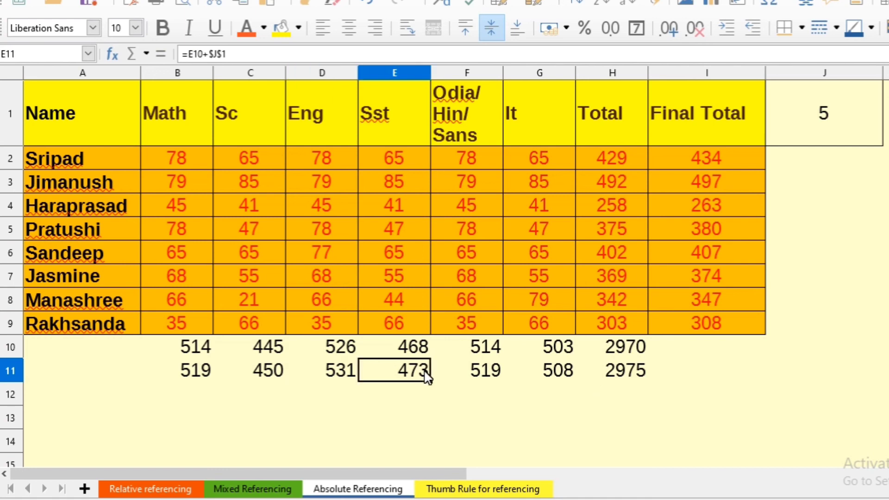
double_click(425, 376)
key("Escape")
left_click(449, 382)
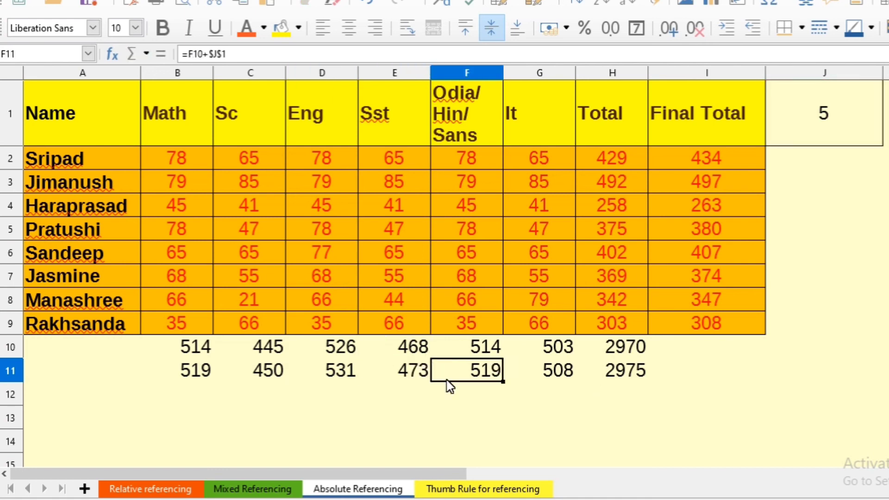
double_click(489, 377)
key("Tab")
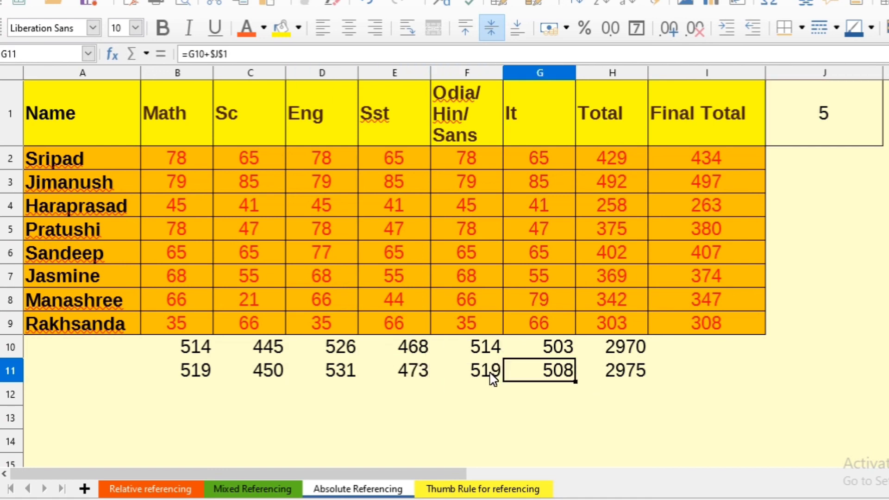
double_click(552, 378)
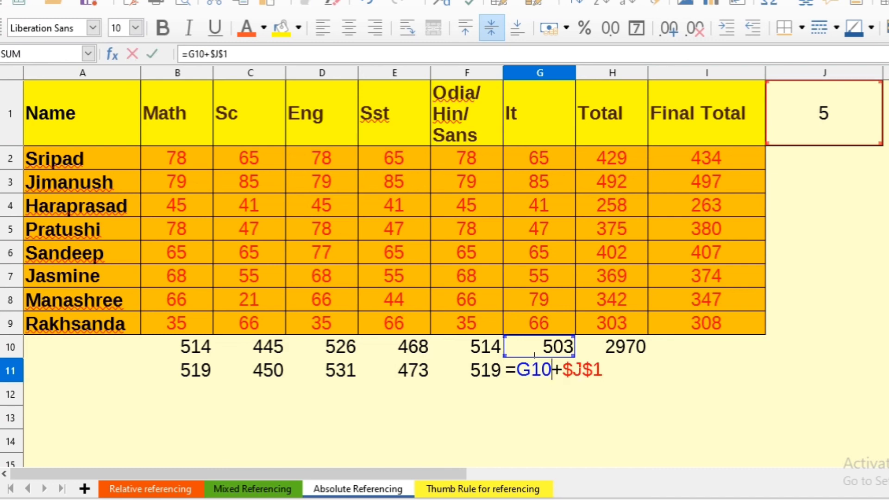
key("Tab")
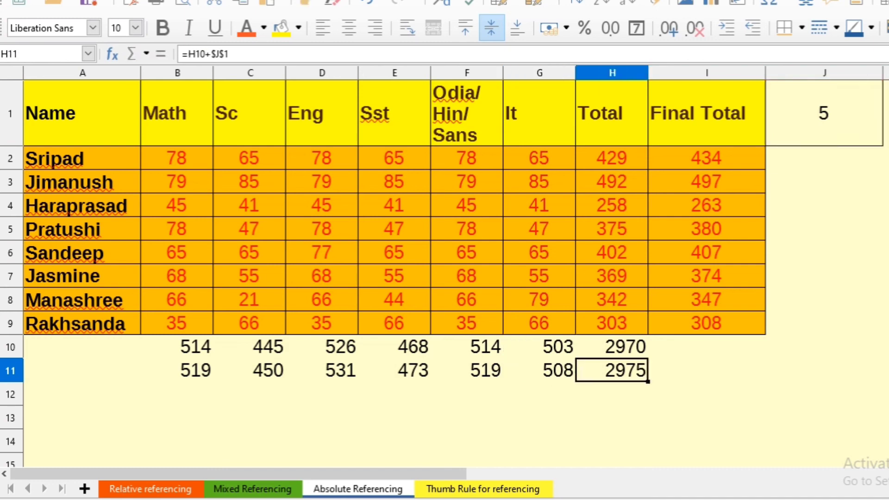
Step: Look through the Relative, Mixed and Absolute Referencing sheets and open the Thumb Rule for referencing sheet
left_click(157, 489)
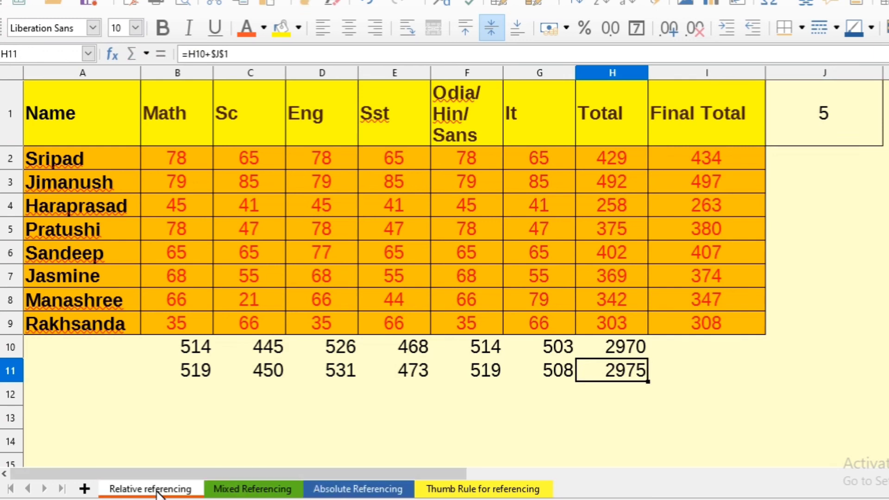
left_click(250, 490)
left_click(330, 491)
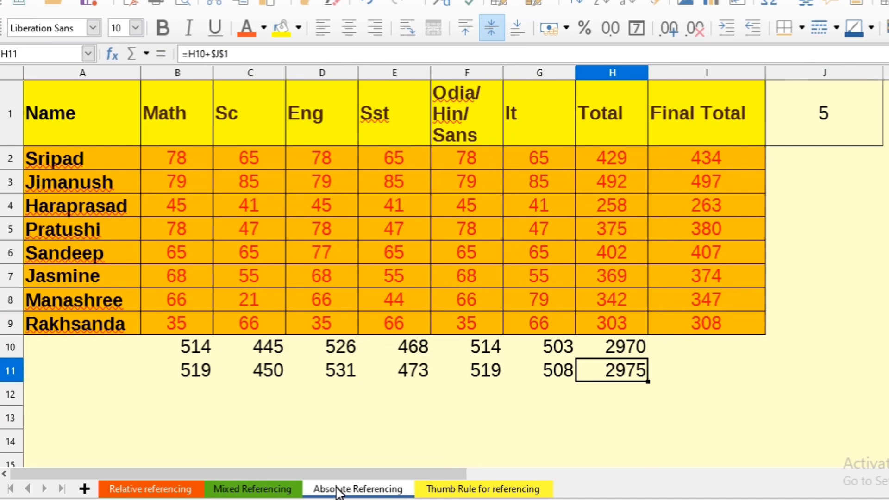
left_click(468, 494)
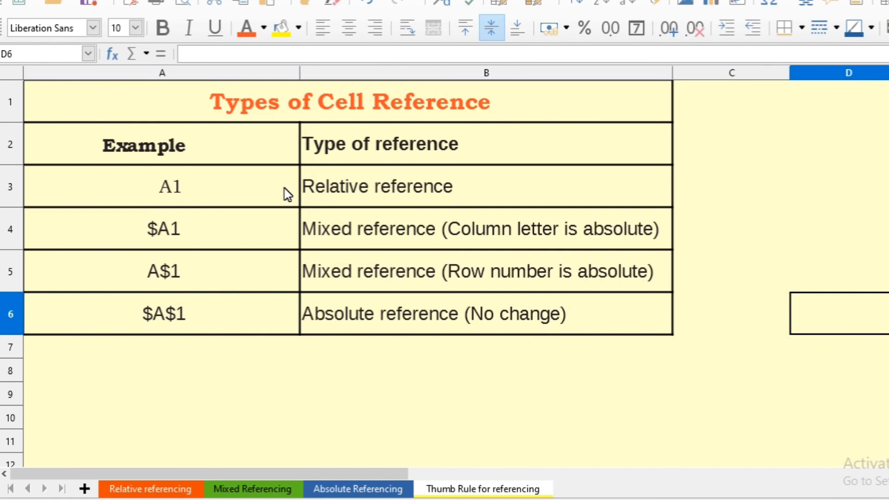
Step: Examine the A1 relative and $A1 mixed reference rows, highlighting the "Column letter is absolute" text in B4
left_click(176, 200)
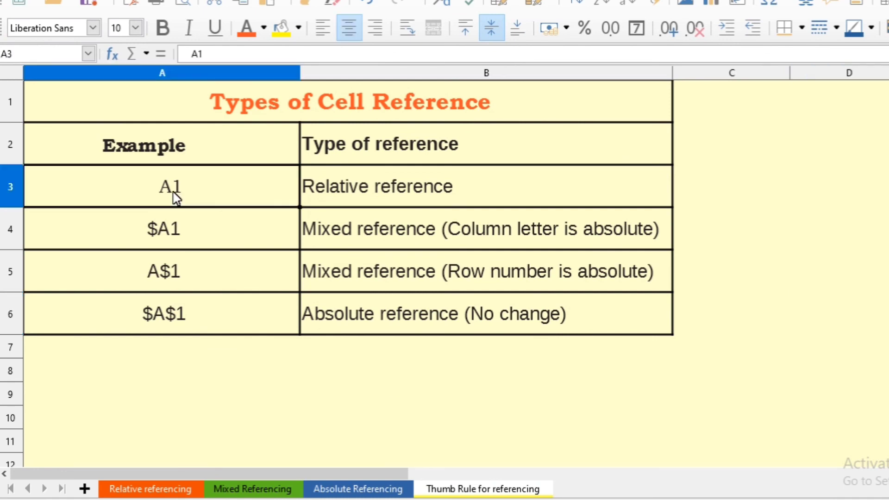
left_click(377, 201)
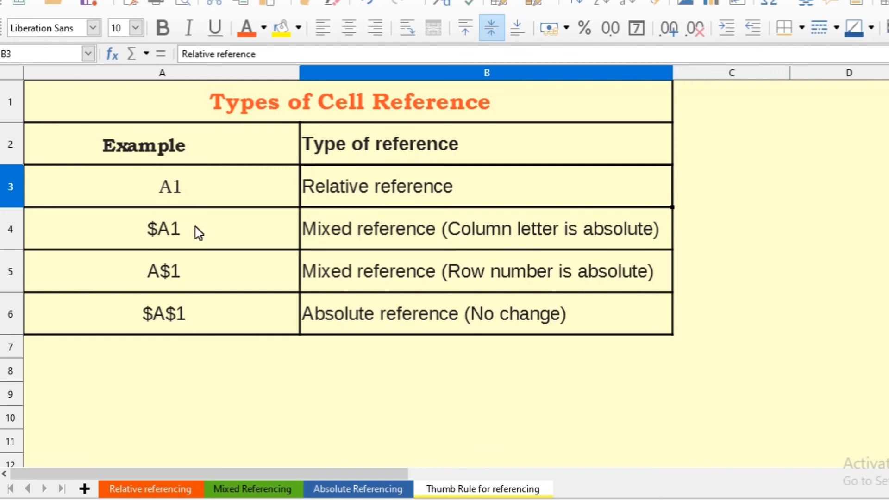
left_click(180, 230)
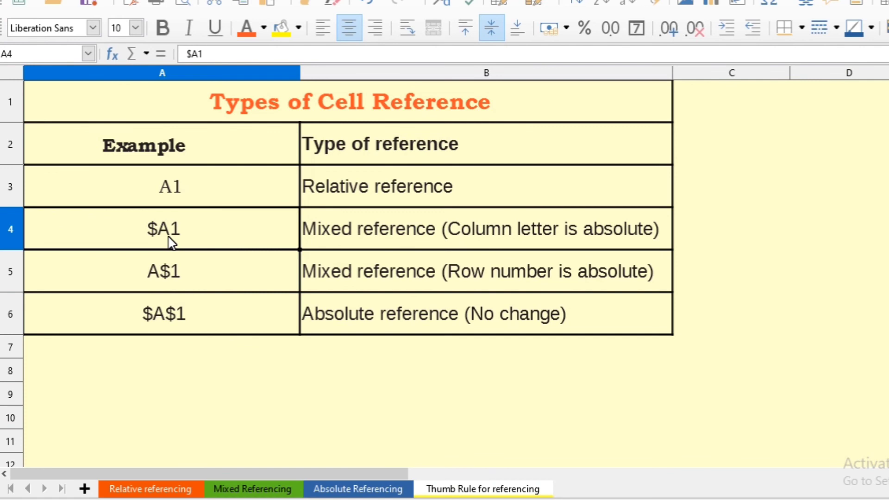
left_click(621, 243)
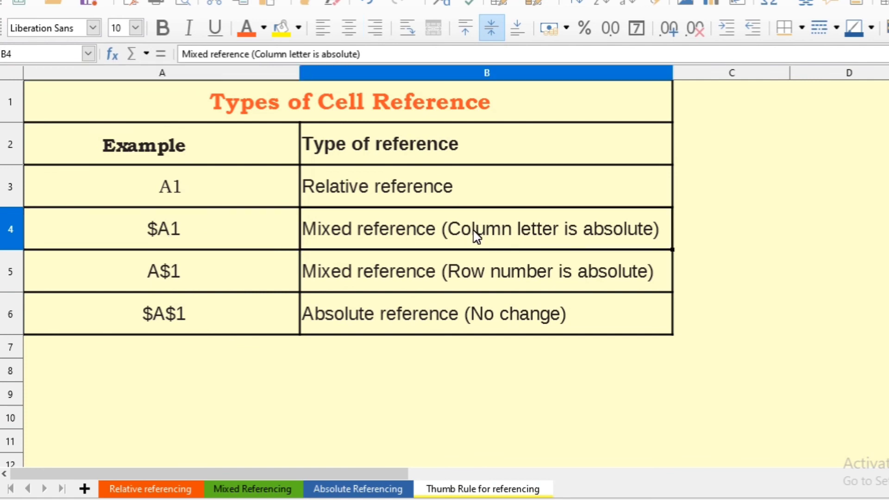
double_click(477, 237)
left_click_drag(448, 218, 660, 219)
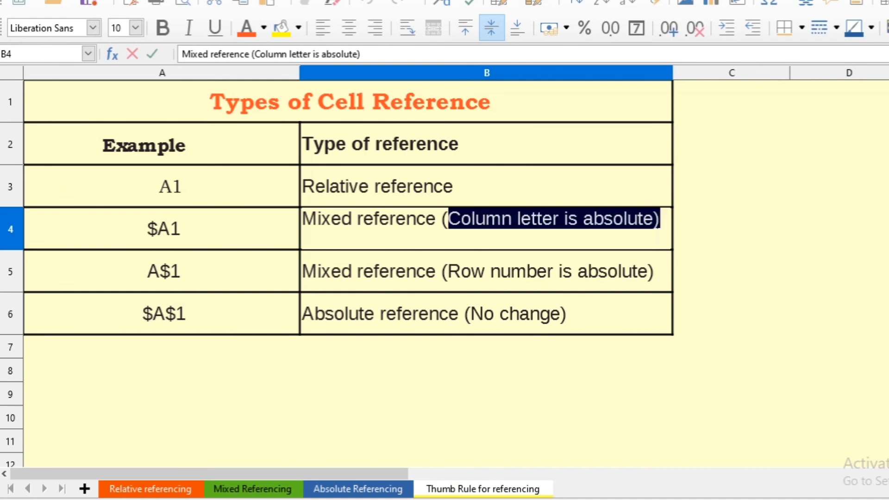
left_click(660, 219)
Step: Examine the A$1 mixed reference example and open the absolute reference description in B6 for editing
left_click(177, 278)
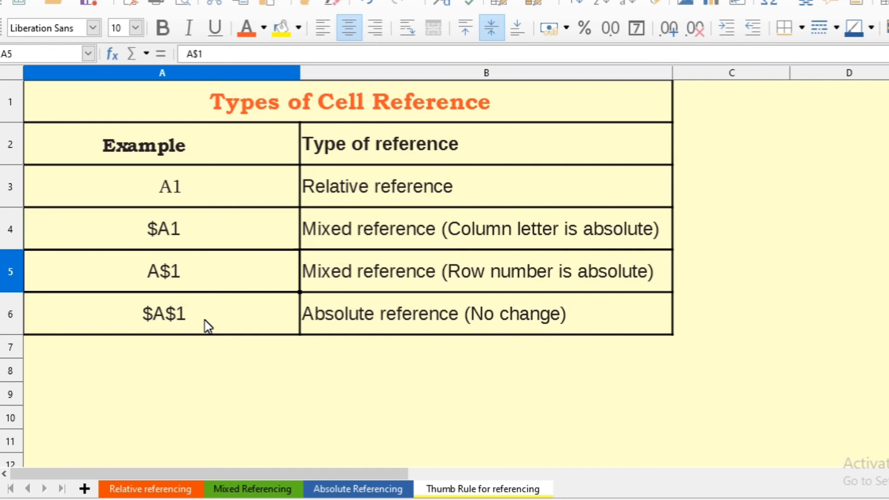
left_click(397, 321)
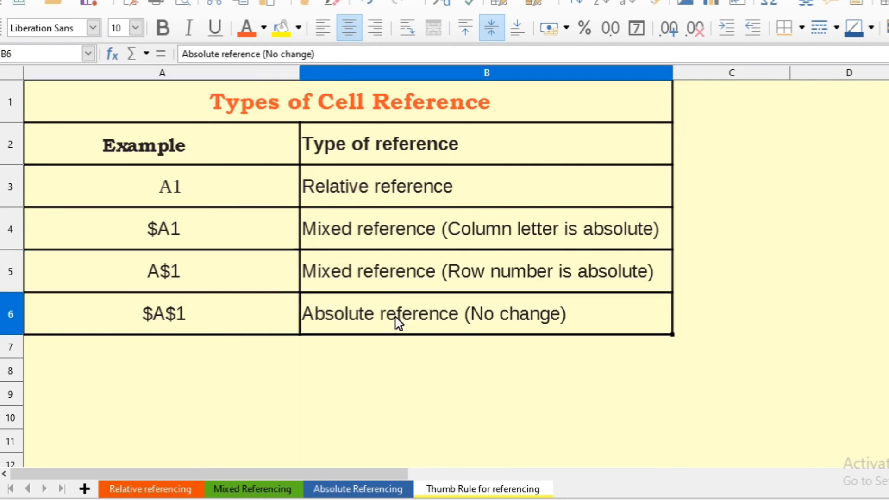
double_click(398, 321)
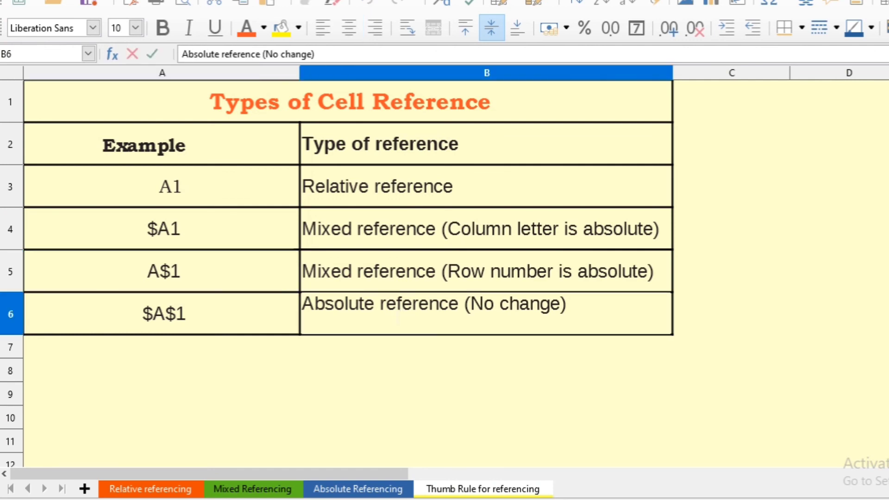